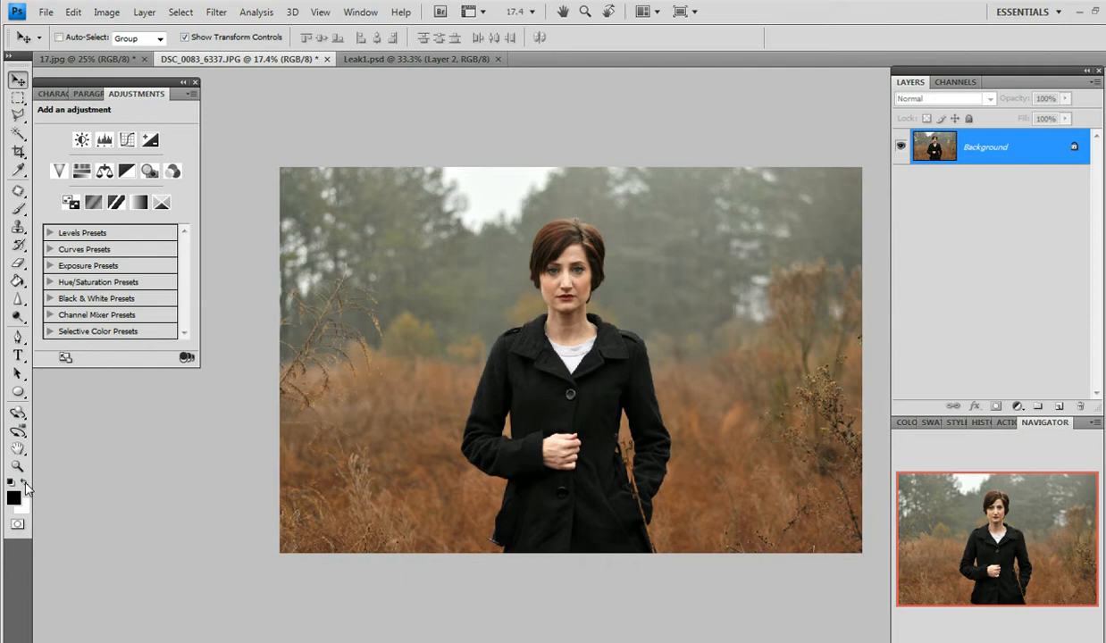
Step: Swap the foreground colour to white, enter Quick Mask mode and cover the entire photo with the mask
left_click(25, 484)
left_click(17, 526)
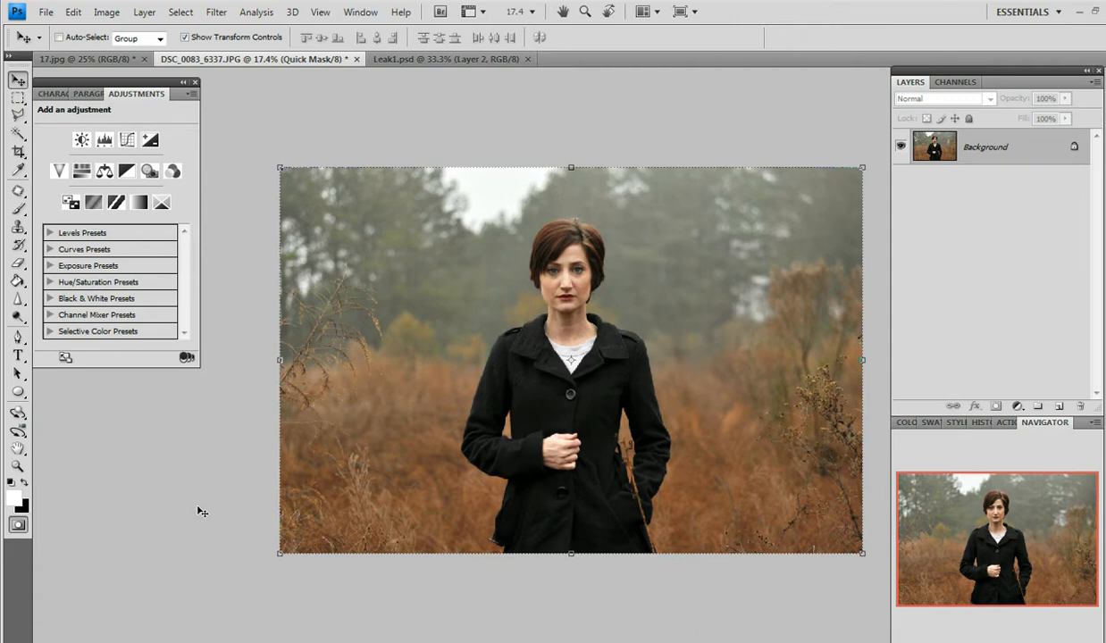
key("ctrl+v")
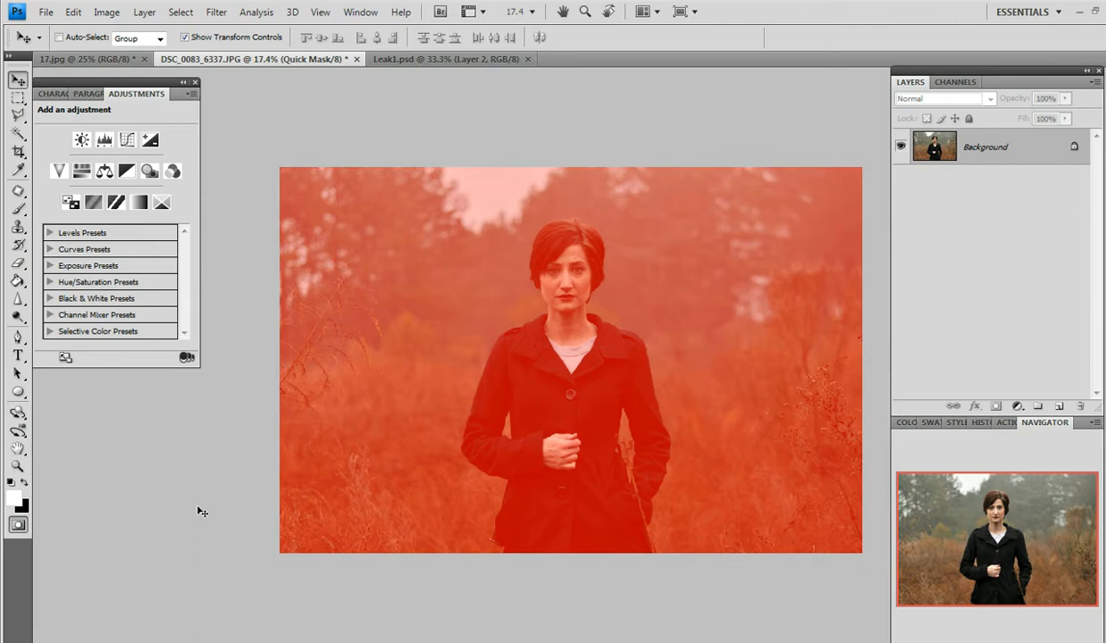
Step: Paint the mask away diagonally across the photo's lower-left with a soft 1009 px brush, and convert it to a selection
left_click(17, 211)
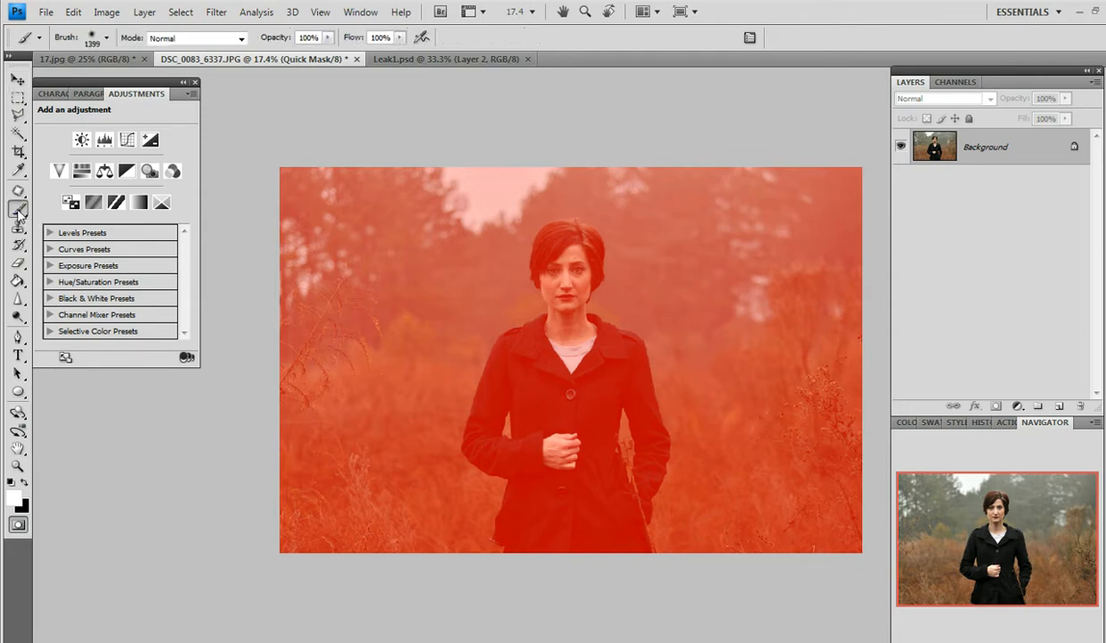
right_click(385, 303)
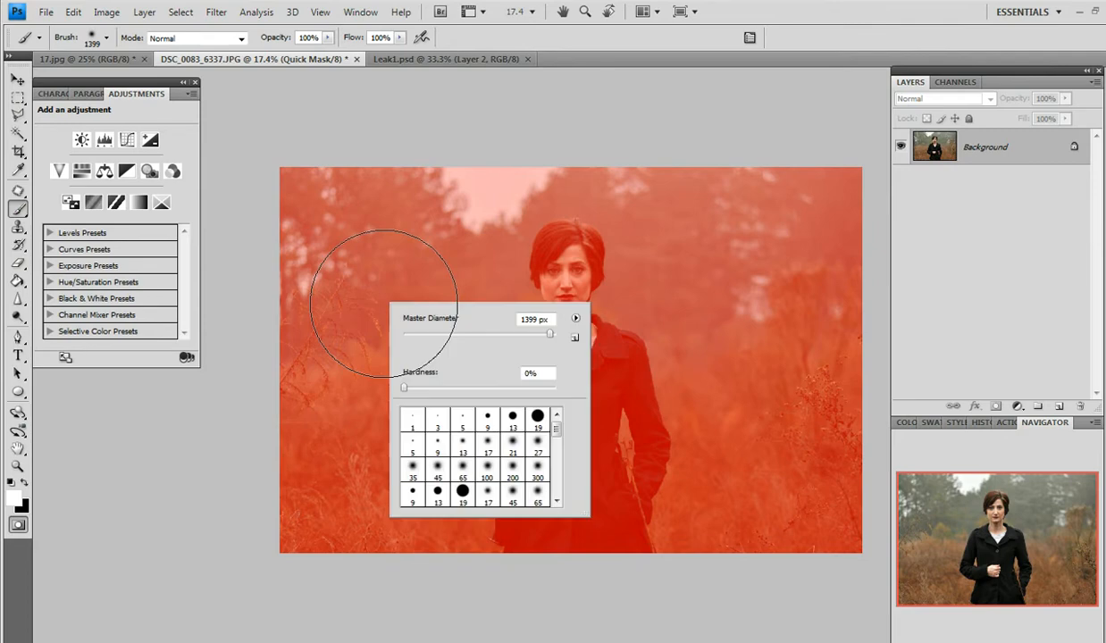
left_click(536, 467)
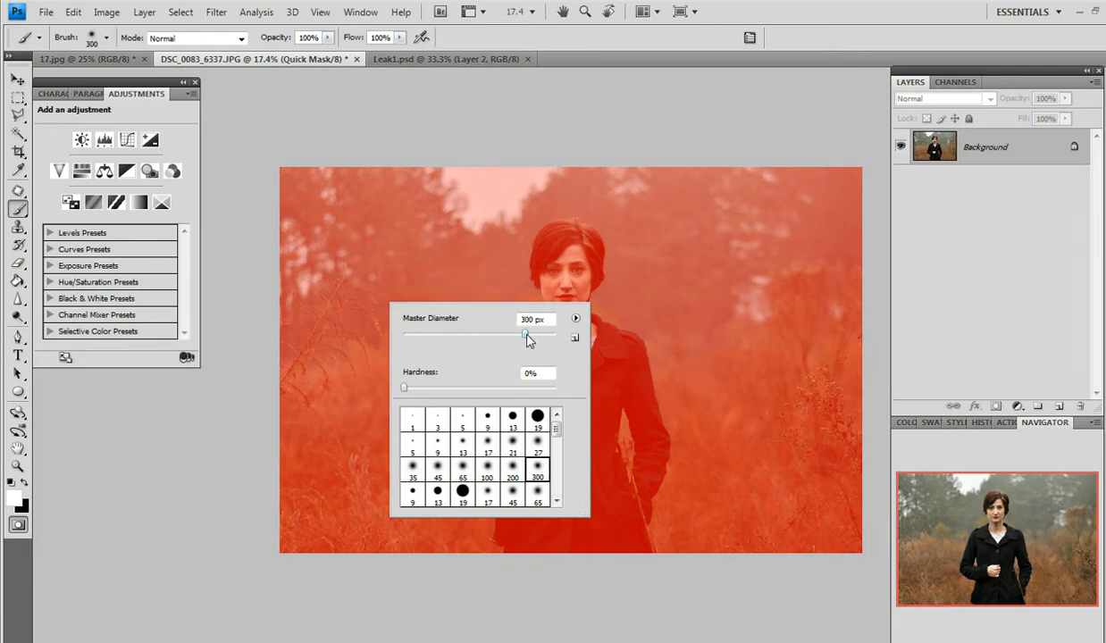
left_click_drag(528, 340, 549, 337)
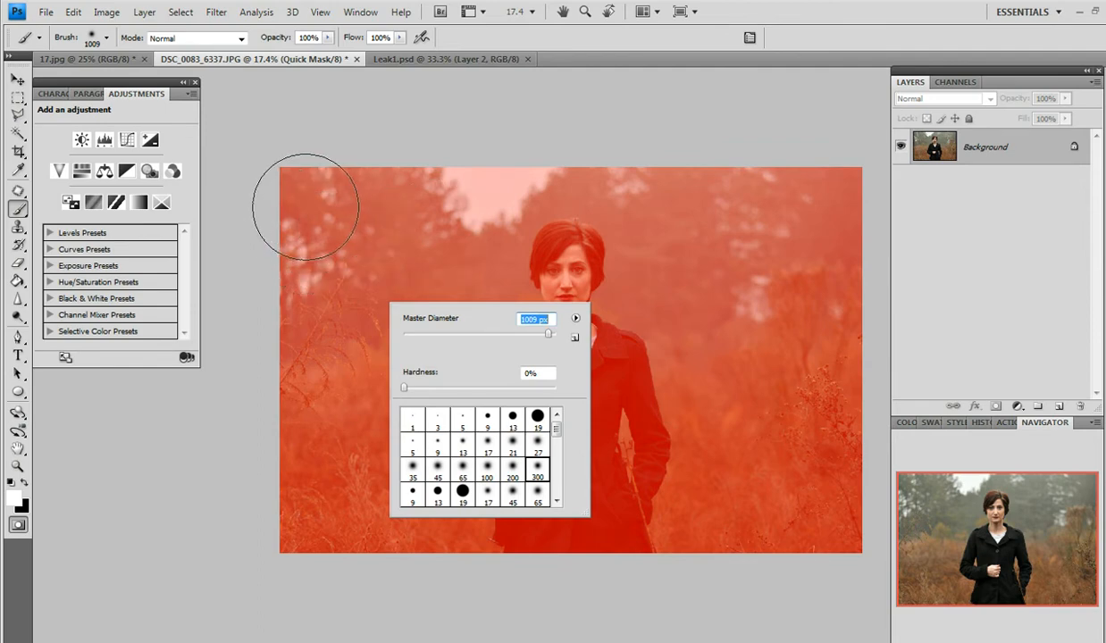
mouse_move(306, 196)
left_mouse_down()
mouse_move(309, 257)
mouse_move(308, 215)
mouse_move(312, 230)
mouse_move(331, 207)
mouse_move(338, 243)
mouse_move(366, 278)
mouse_move(317, 329)
mouse_move(342, 328)
mouse_move(344, 369)
mouse_move(268, 530)
mouse_move(361, 519)
mouse_move(523, 529)
mouse_move(602, 541)
mouse_move(642, 561)
mouse_move(842, 573)
mouse_move(811, 580)
mouse_move(606, 547)
mouse_move(460, 402)
mouse_move(417, 426)
mouse_move(500, 459)
mouse_move(430, 399)
mouse_move(403, 355)
mouse_move(649, 475)
mouse_move(468, 359)
mouse_move(345, 329)
mouse_move(656, 506)
left_mouse_up()
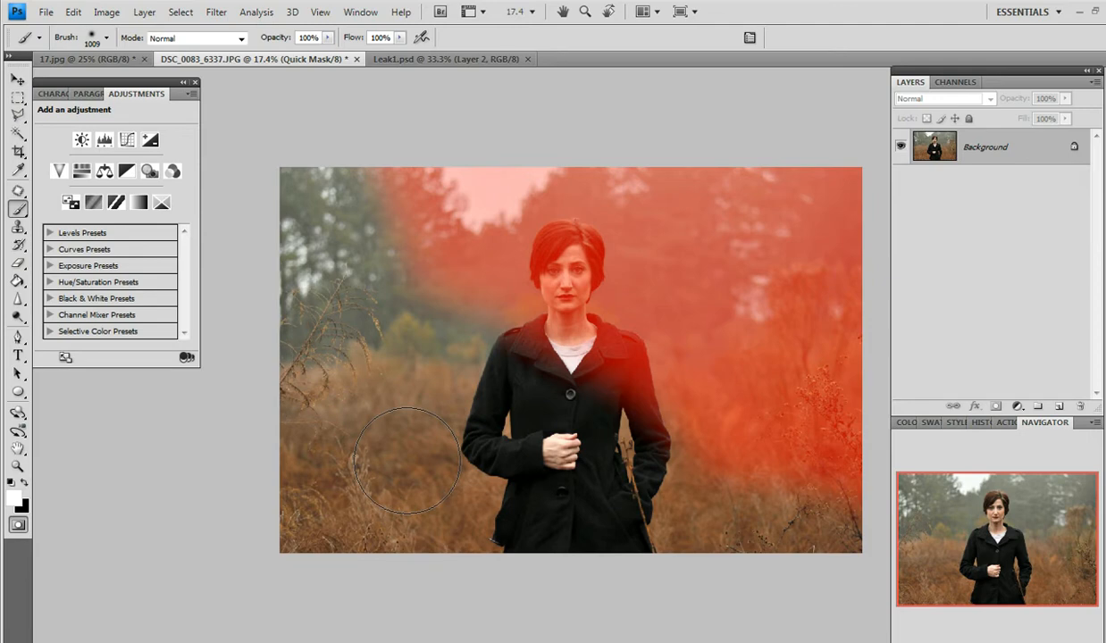
key("q")
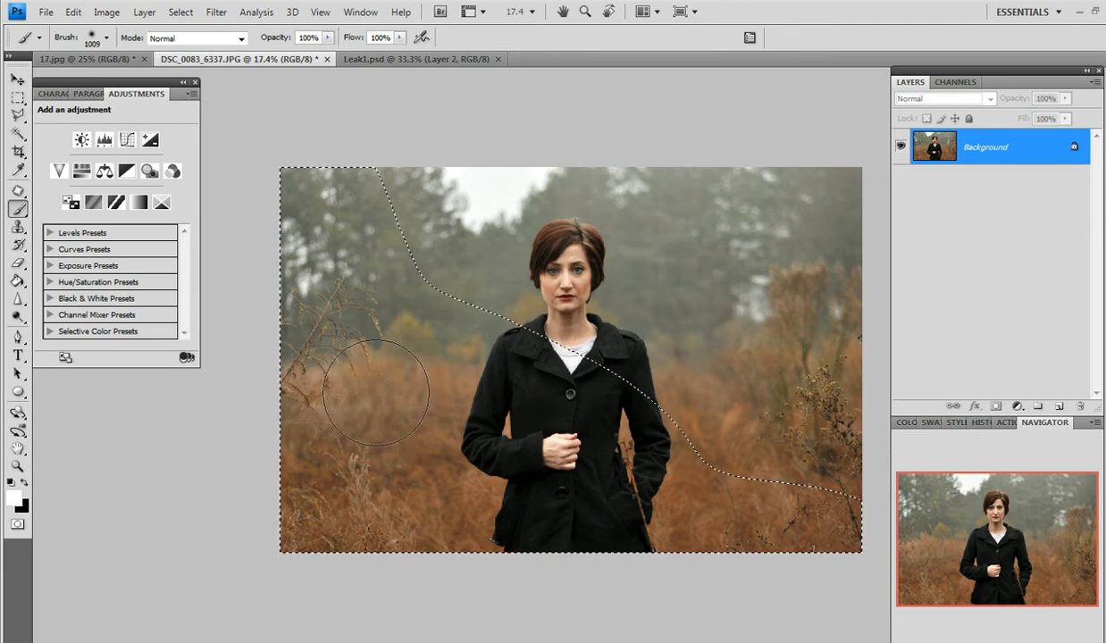
Step: Add a Curves adjustment layer for the selected area and raise its RGB curve to output 181 at input 99
left_click(145, 12)
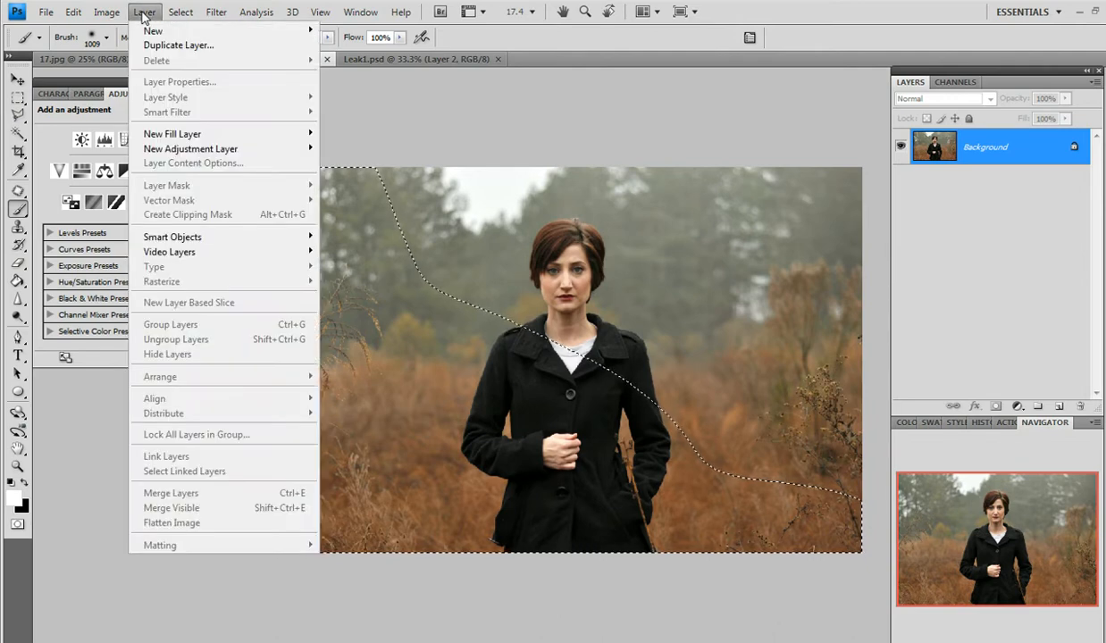
mouse_move(284, 149)
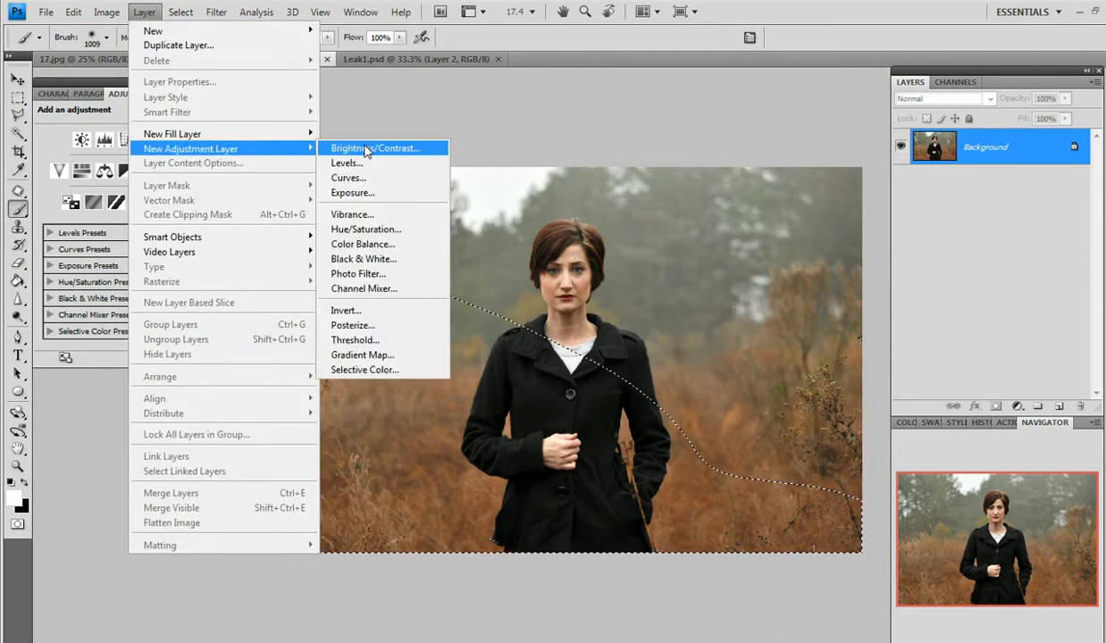
left_click(409, 186)
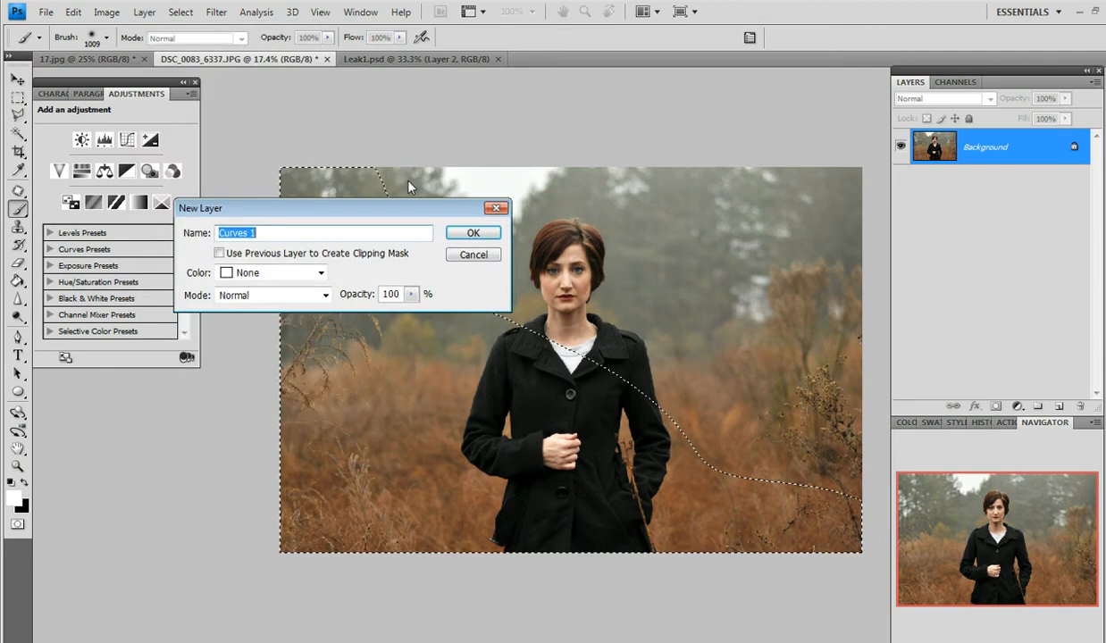
left_click(482, 234)
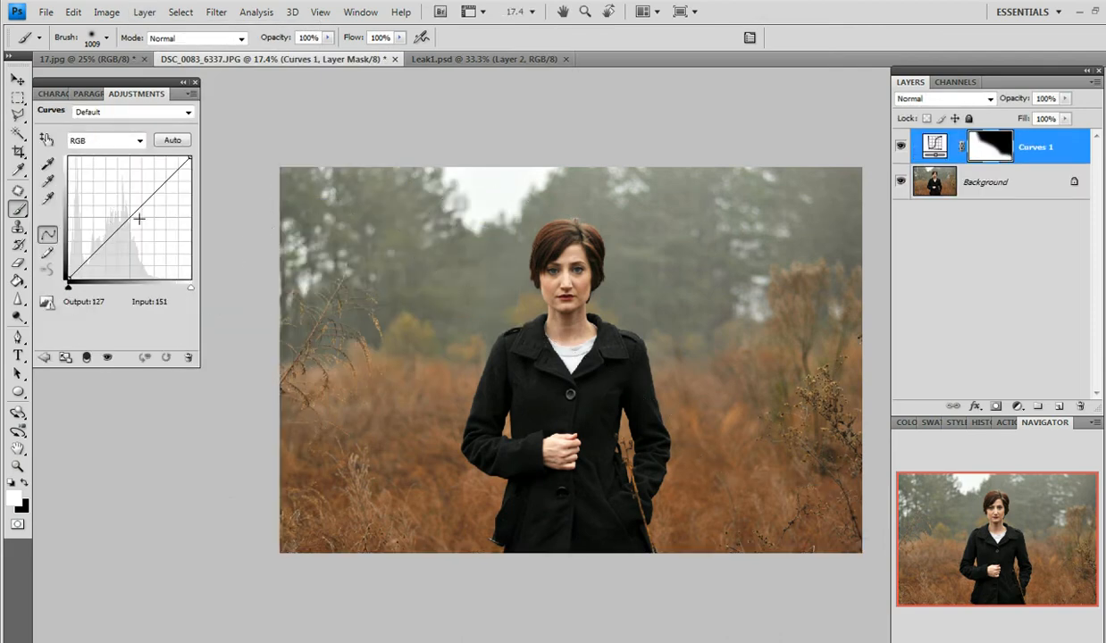
left_click_drag(129, 217, 116, 192)
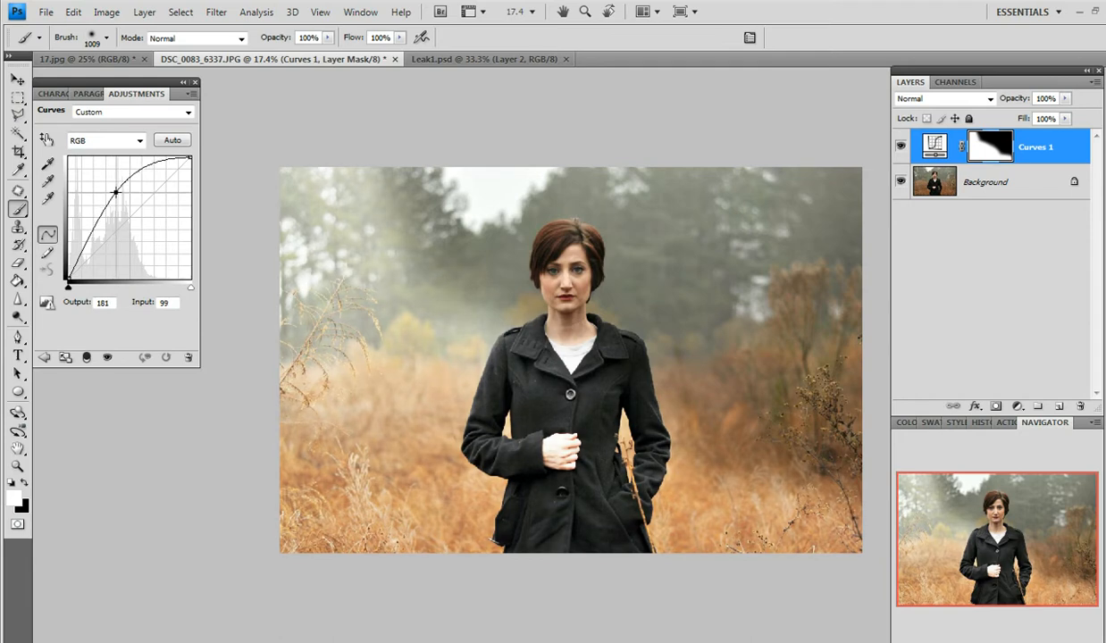
Step: Raise the Red curve to output 160 at input 104 and lower the Green curve to output 114 at input 139
left_click(139, 141)
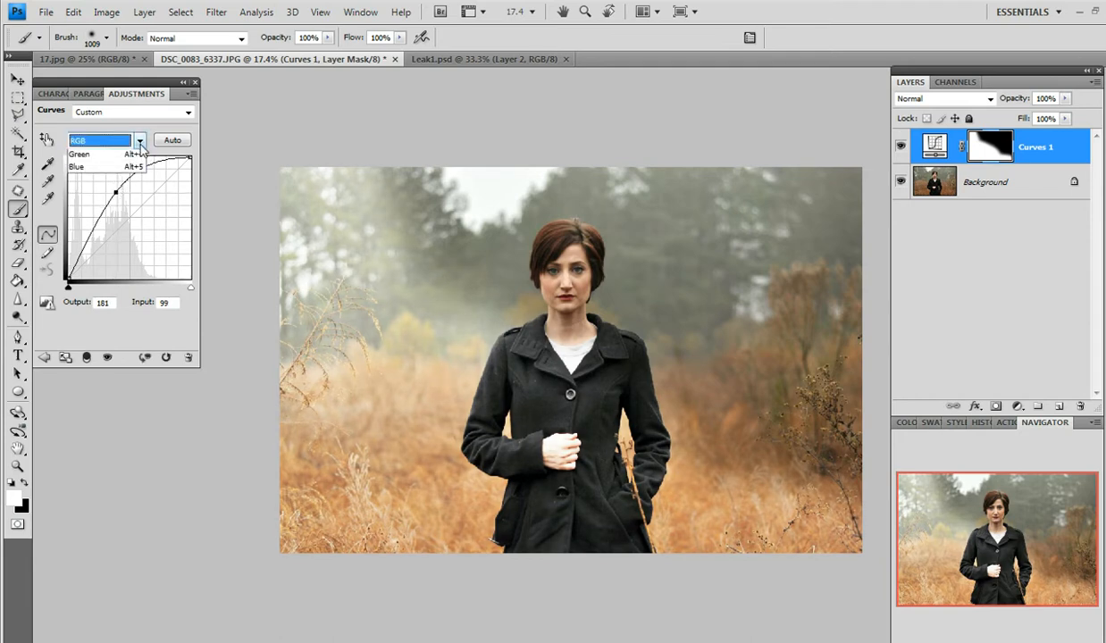
left_click(105, 170)
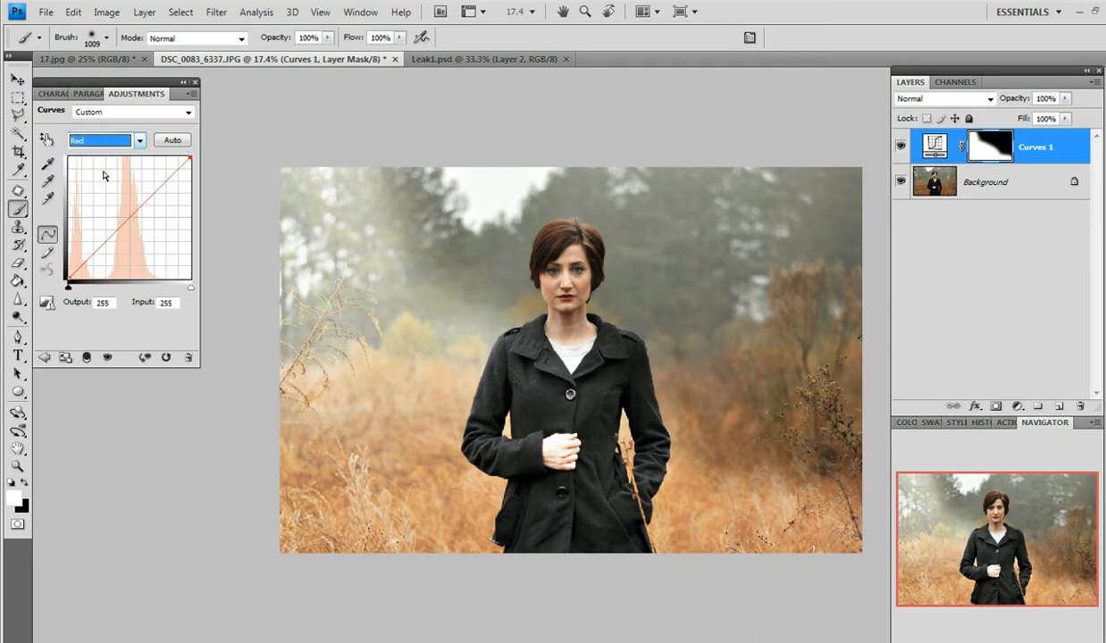
left_click_drag(130, 217, 117, 202)
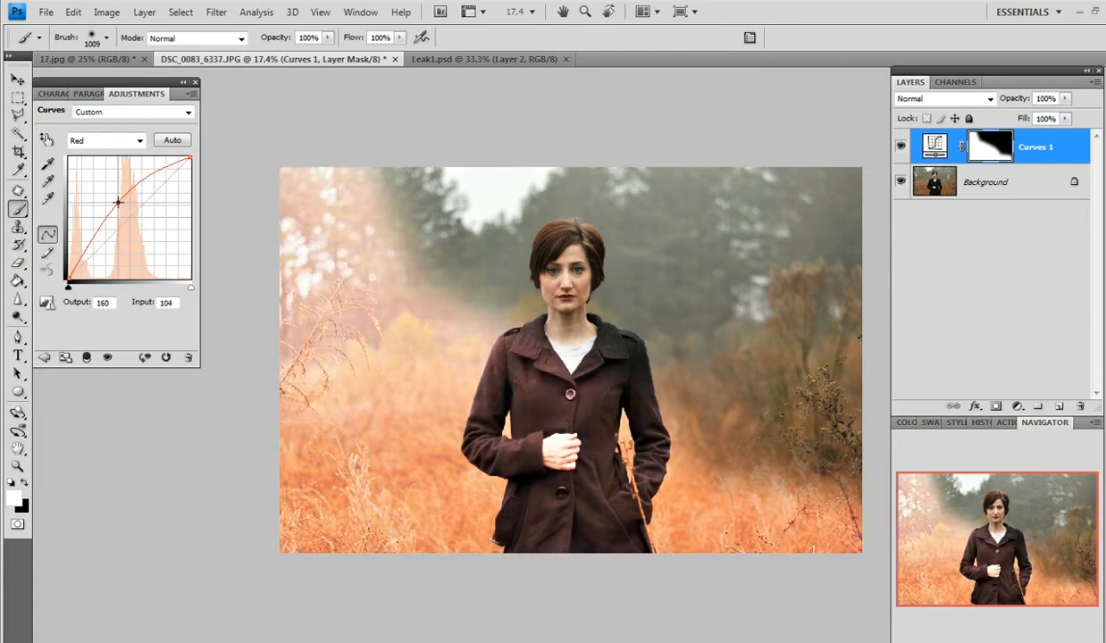
left_click(140, 141)
left_click(128, 182)
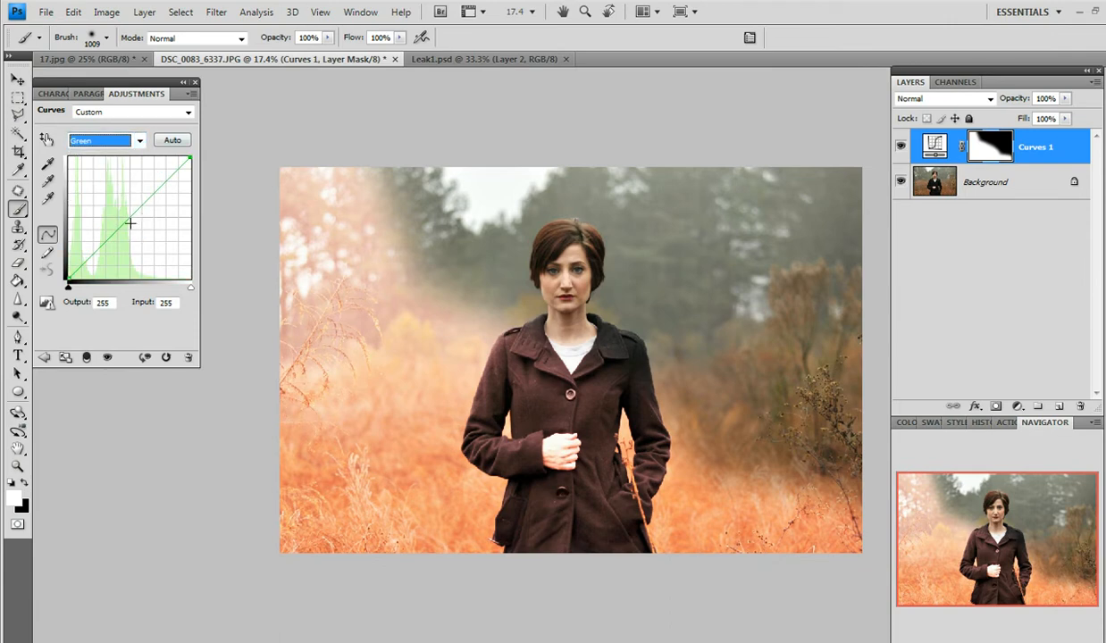
left_click_drag(131, 216, 134, 224)
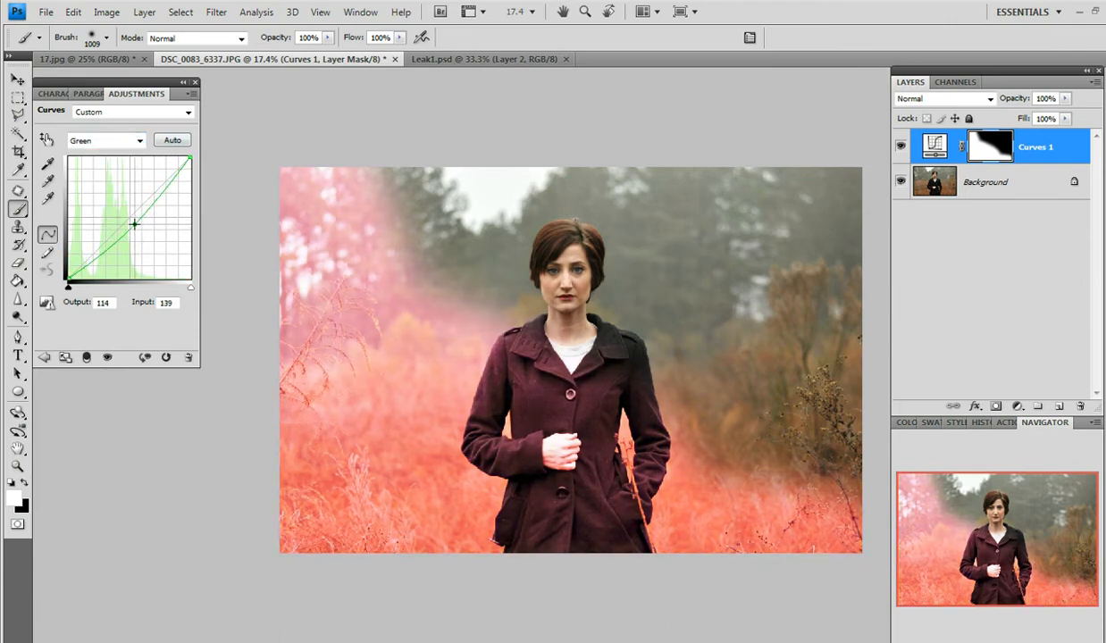
Step: Lower the Blue curve to output 109 at input 140 and readjust the Green curve point to output 117
left_click(140, 141)
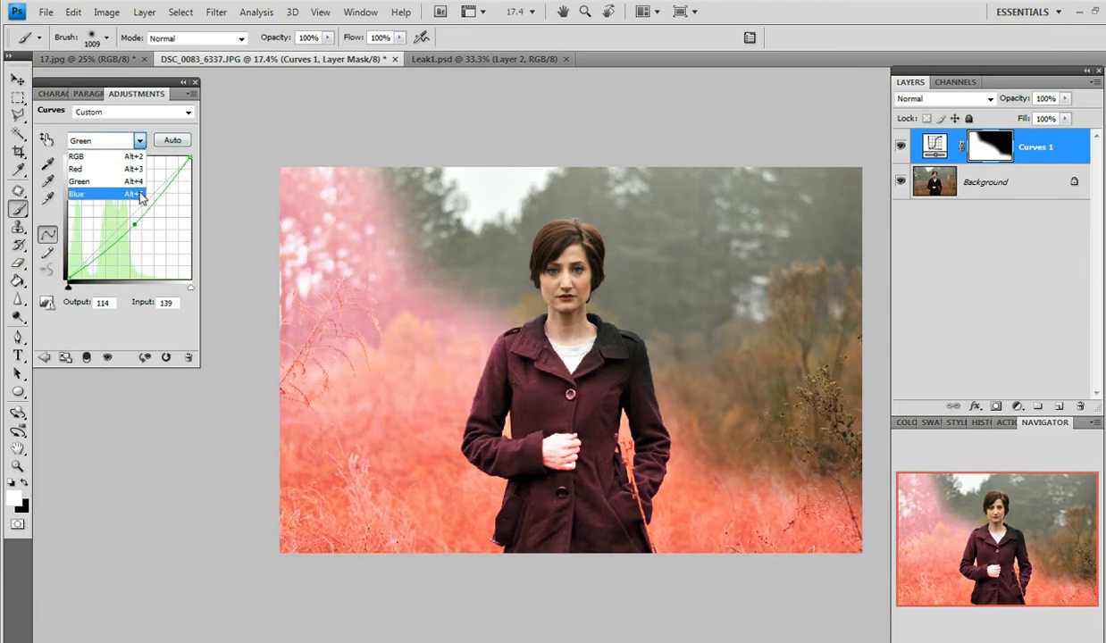
left_click(139, 192)
left_click_drag(136, 217, 135, 227)
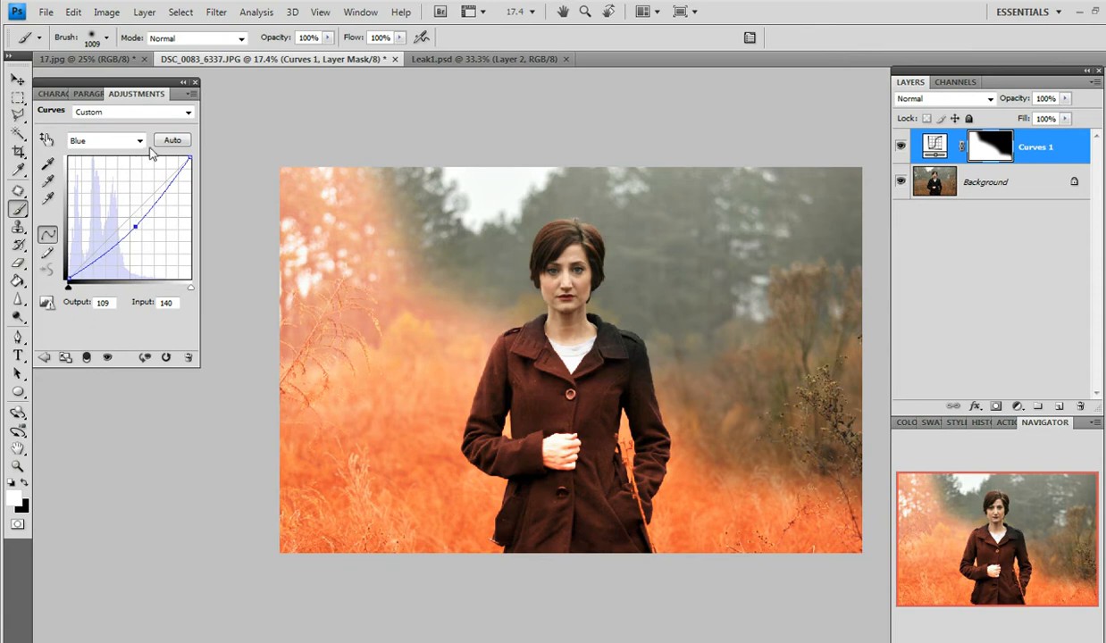
left_click(139, 141)
left_click(98, 180)
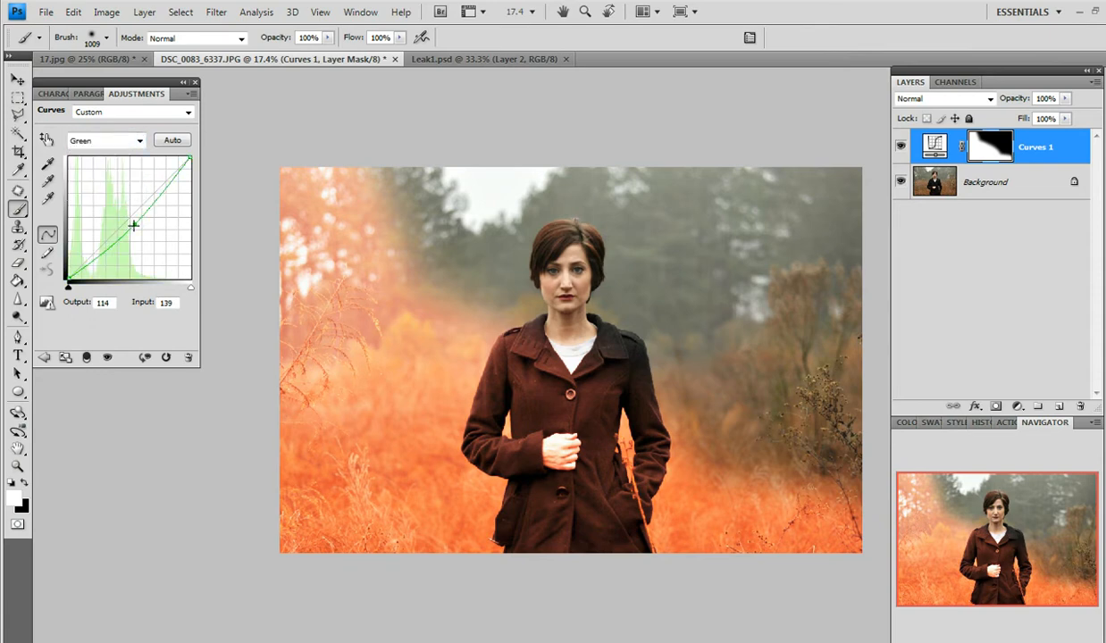
left_click_drag(137, 228, 132, 222)
Step: Reduce the Curves layer's opacity to 61% and erase its mask over the grass and coat at the photo's lower right
left_click(1065, 98)
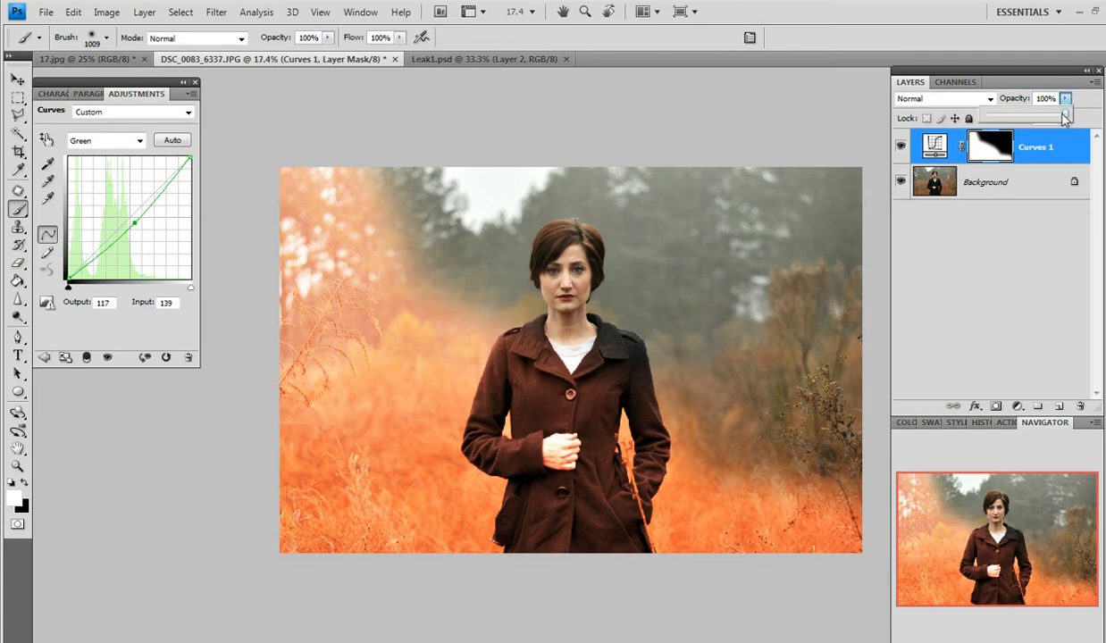
left_click_drag(1068, 119, 1039, 121)
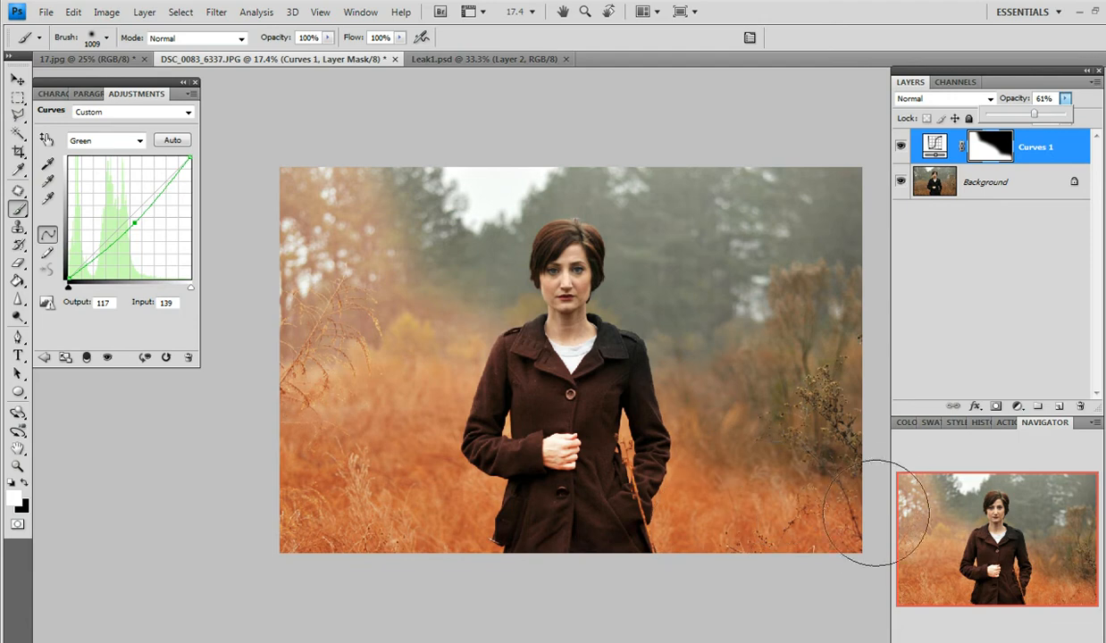
left_click(20, 266)
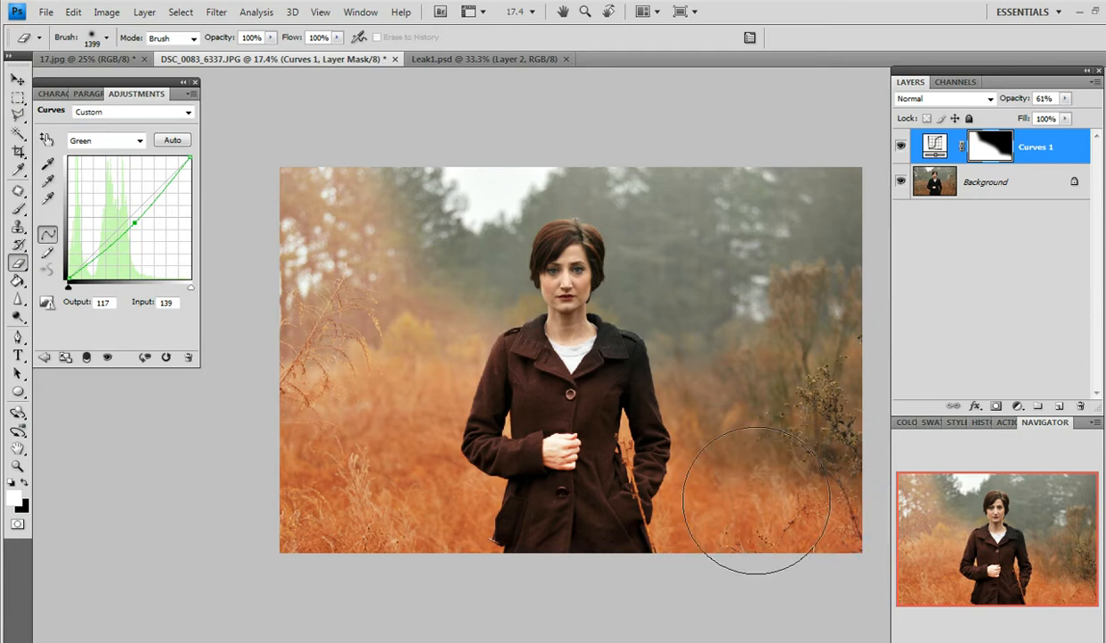
mouse_move(750, 498)
left_mouse_down()
mouse_move(820, 520)
mouse_move(824, 452)
mouse_move(826, 550)
mouse_move(804, 477)
mouse_move(761, 511)
mouse_move(755, 483)
mouse_move(738, 484)
mouse_move(733, 499)
mouse_move(711, 466)
mouse_move(728, 492)
mouse_move(704, 478)
mouse_move(688, 434)
mouse_move(678, 498)
mouse_move(600, 464)
mouse_move(580, 490)
mouse_move(577, 453)
mouse_move(632, 494)
mouse_move(833, 510)
mouse_move(735, 518)
left_mouse_up()
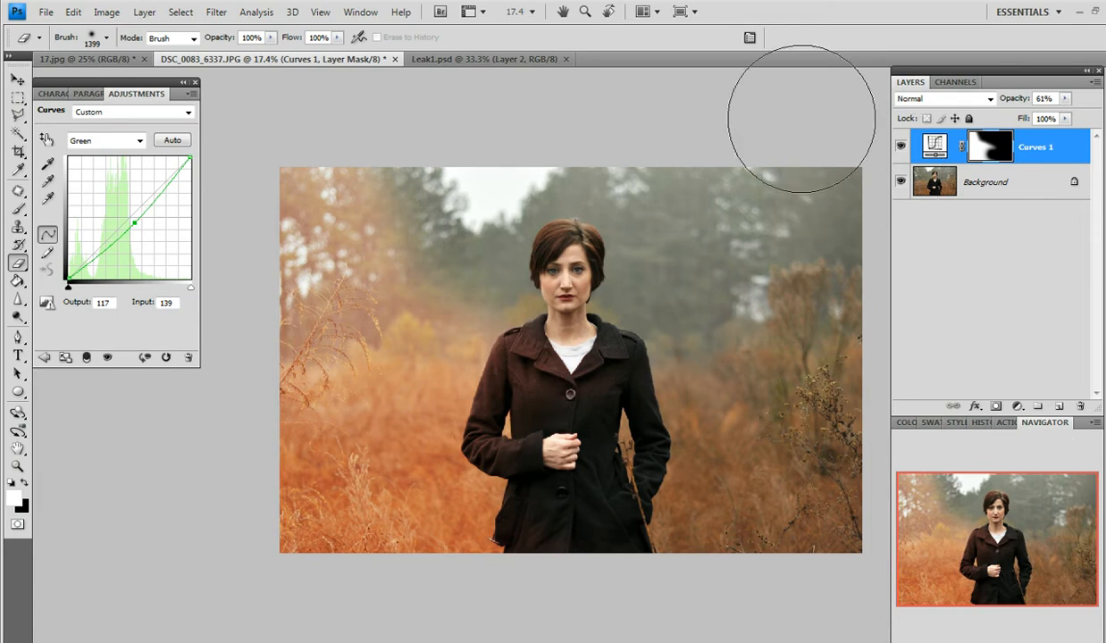
Step: Add a Solid Color fill layer above the Curves layer in dark blue, 021443
left_click(145, 12)
mouse_move(308, 149)
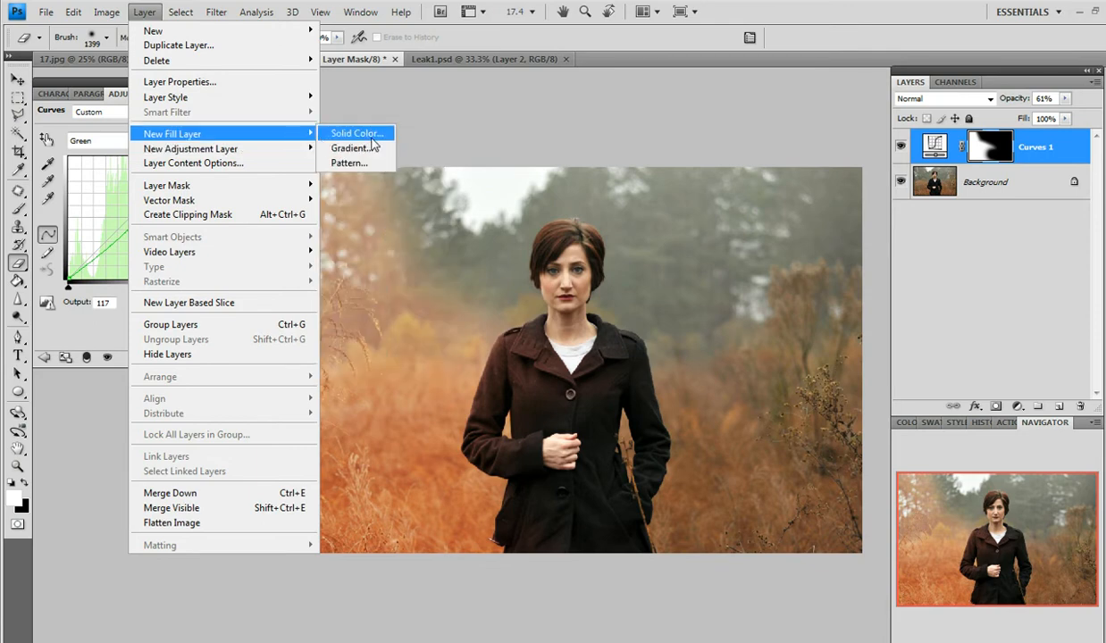
left_click(370, 136)
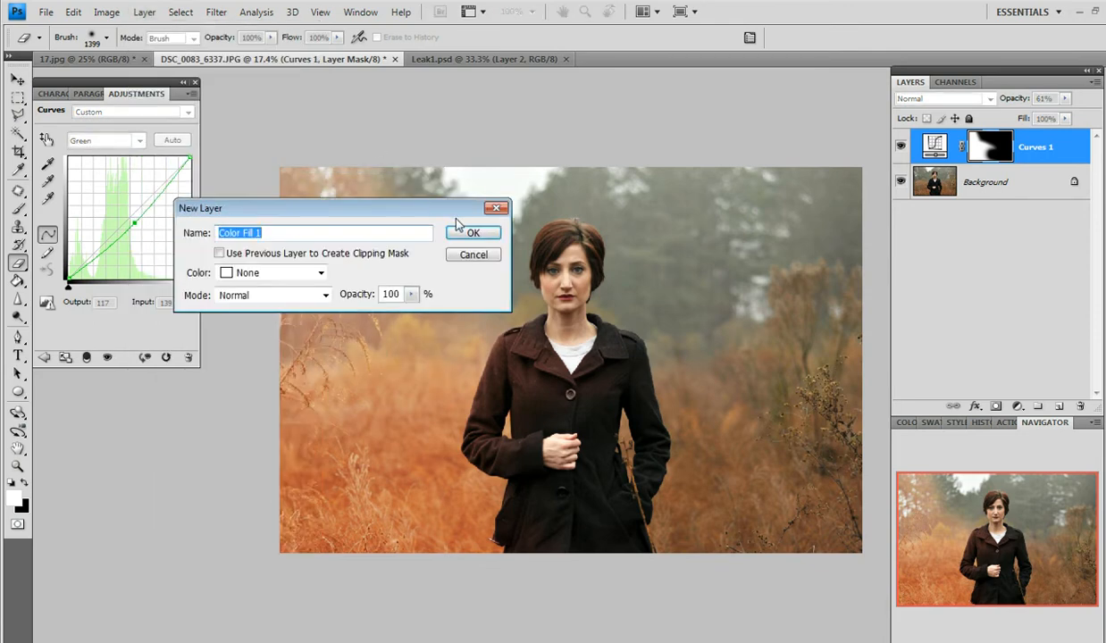
left_click(474, 233)
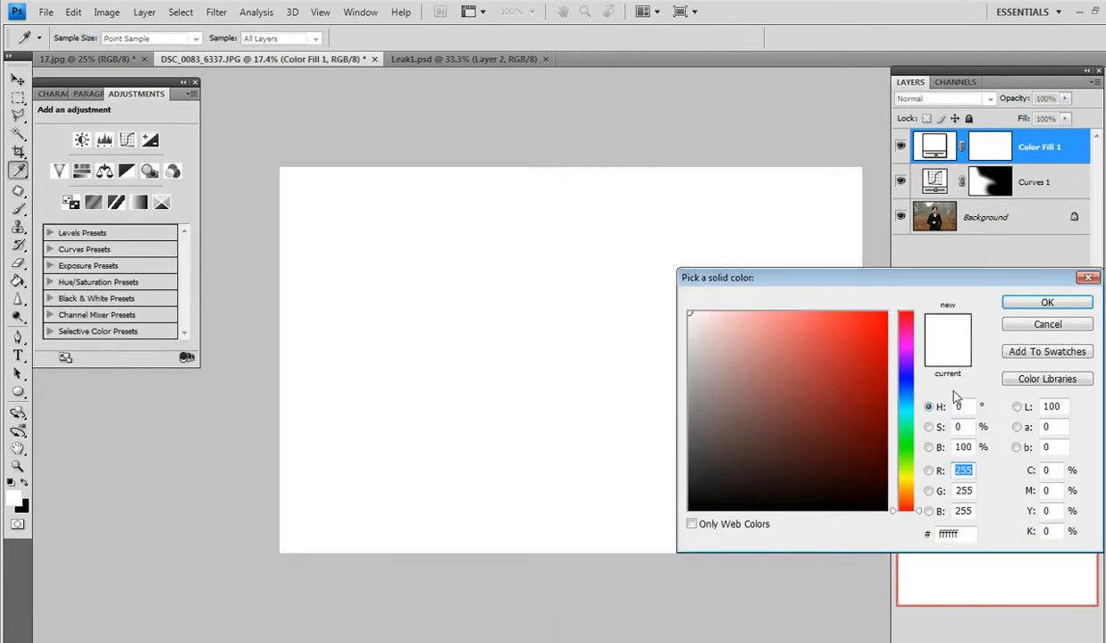
left_click_drag(909, 393, 911, 388)
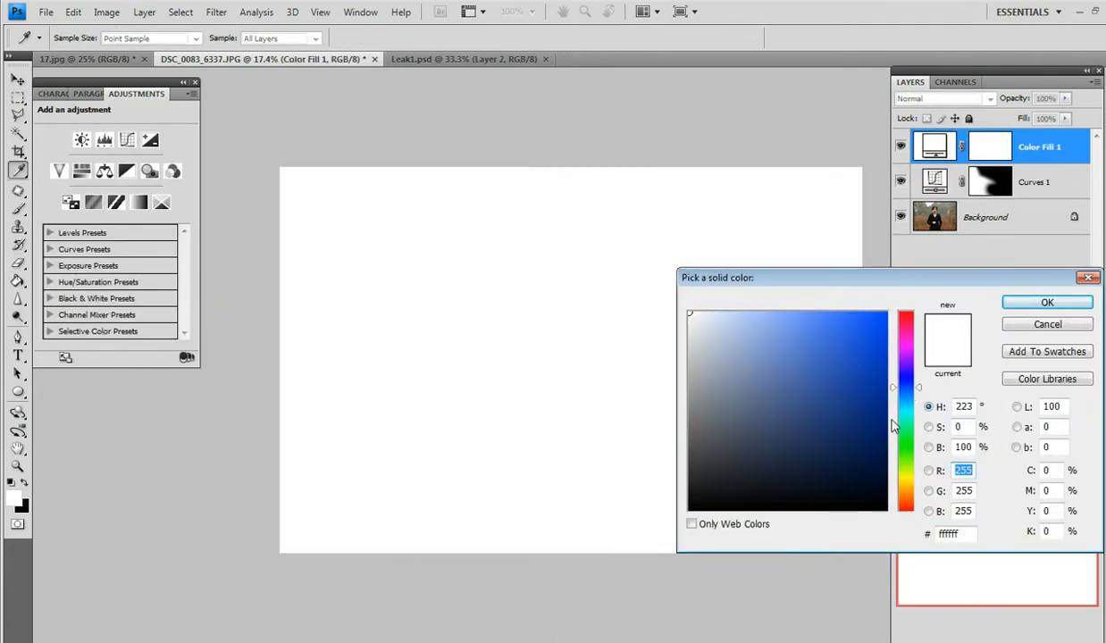
left_click(879, 458)
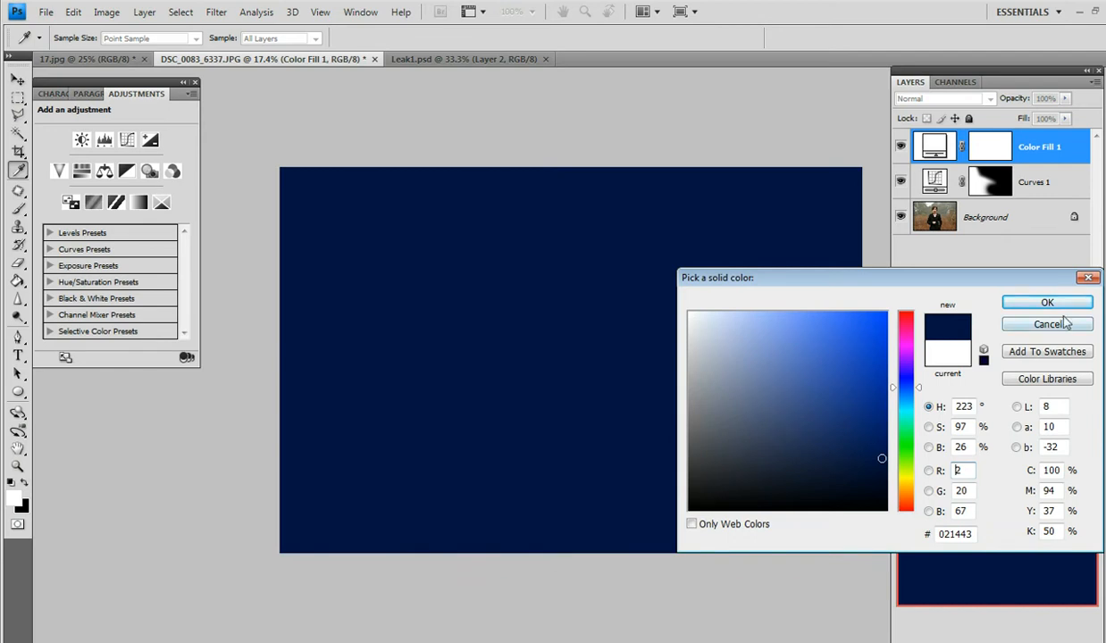
left_click(1051, 307)
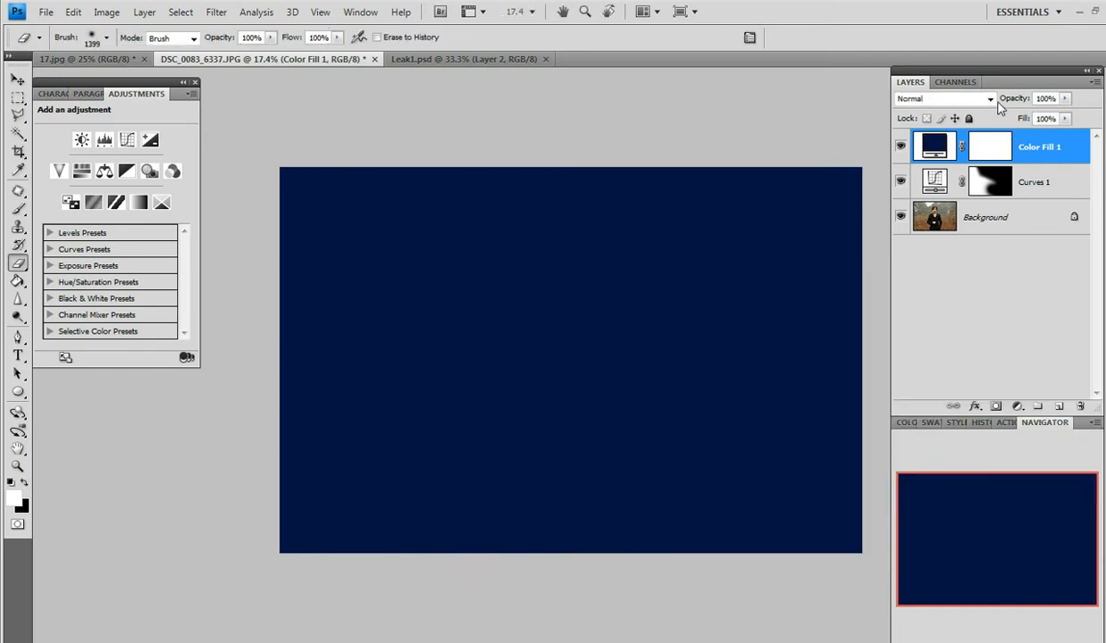
Step: Set the dark blue fill layer to Exclusion blending at 62% opacity, and hide it to compare the effect
left_click(991, 100)
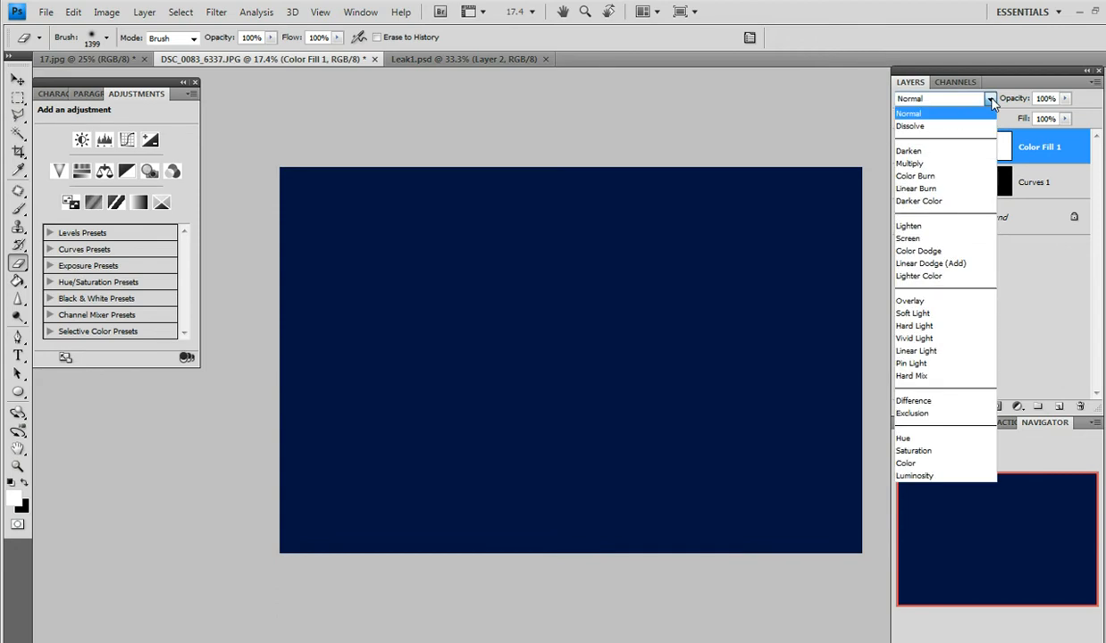
left_click(964, 414)
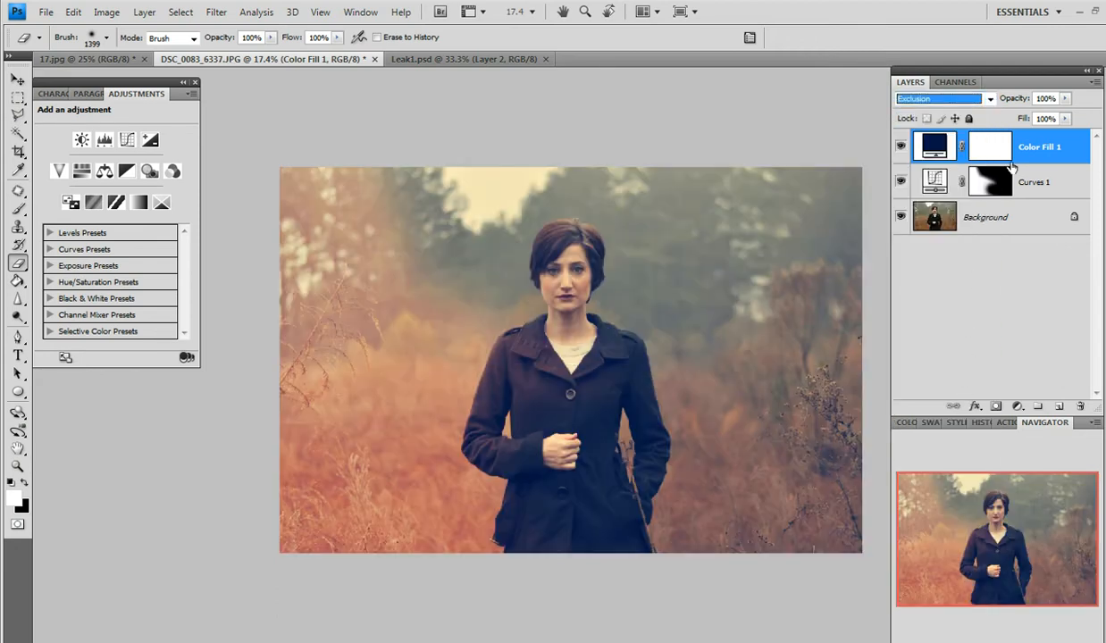
left_click(1066, 98)
mouse_move(1036, 118)
left_mouse_down()
mouse_move(1018, 118)
mouse_move(1035, 120)
left_mouse_up()
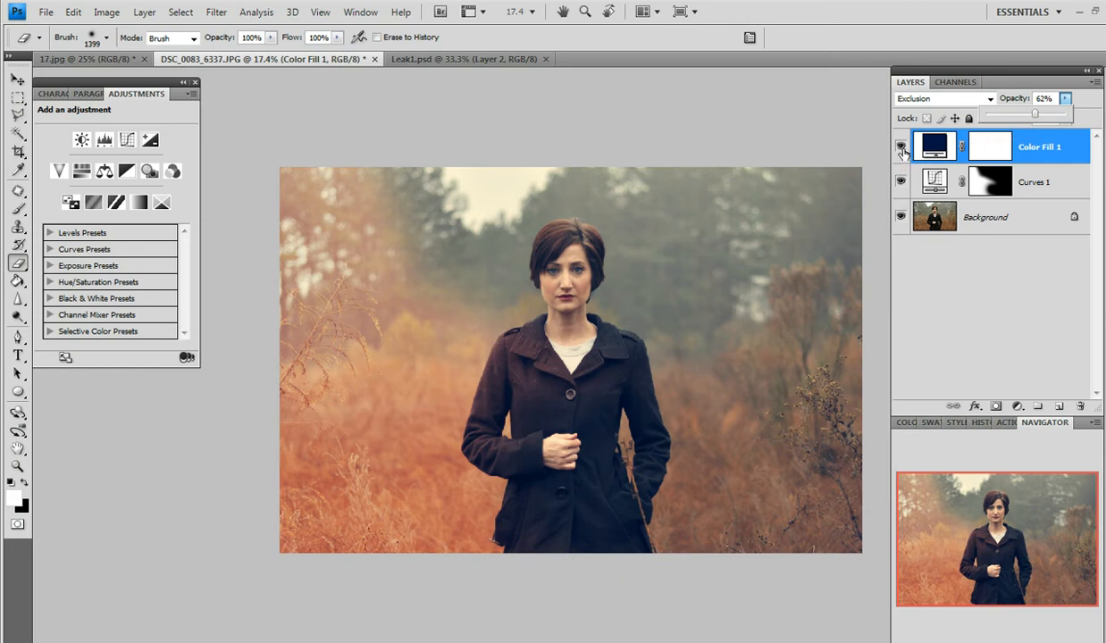
left_click(901, 148)
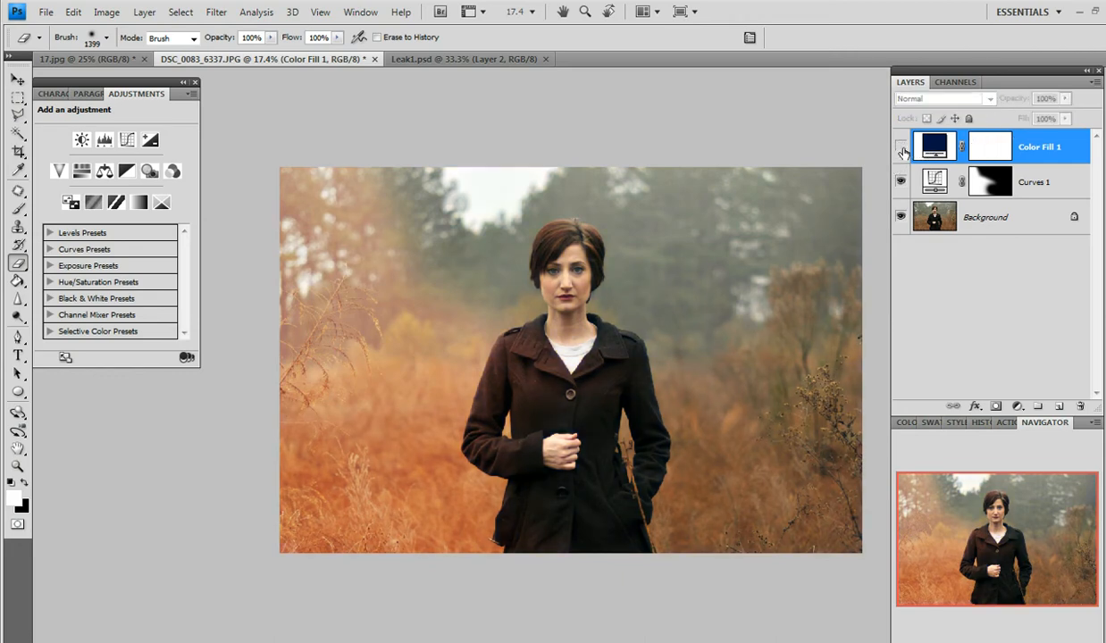
Step: Show the dark blue fill layer again and close the portrait document
left_click(902, 148)
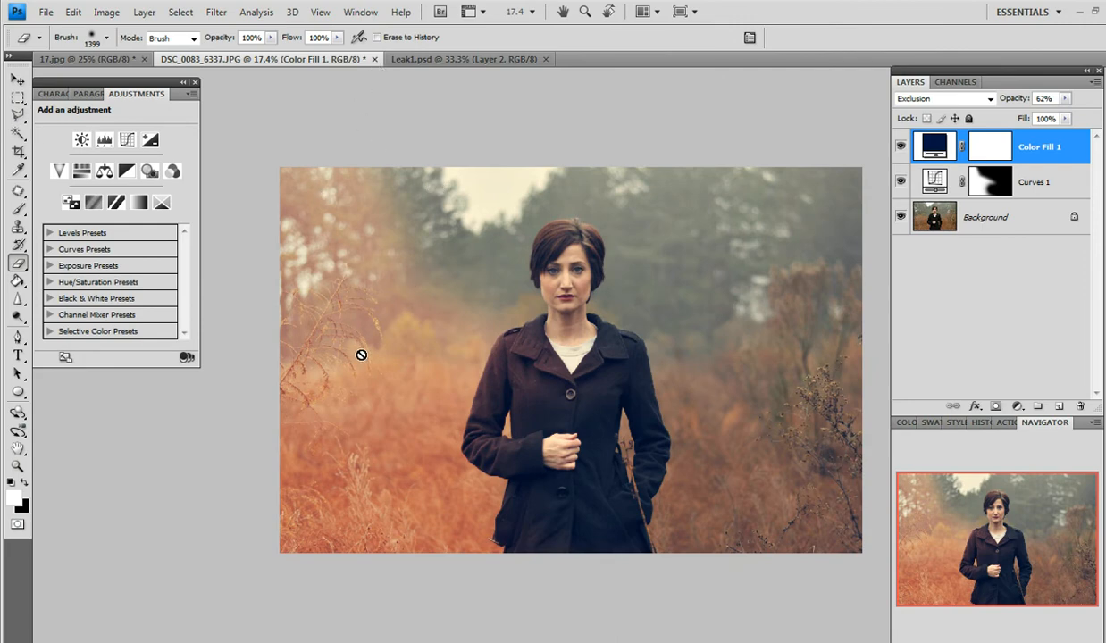
left_click(376, 59)
left_click(565, 263)
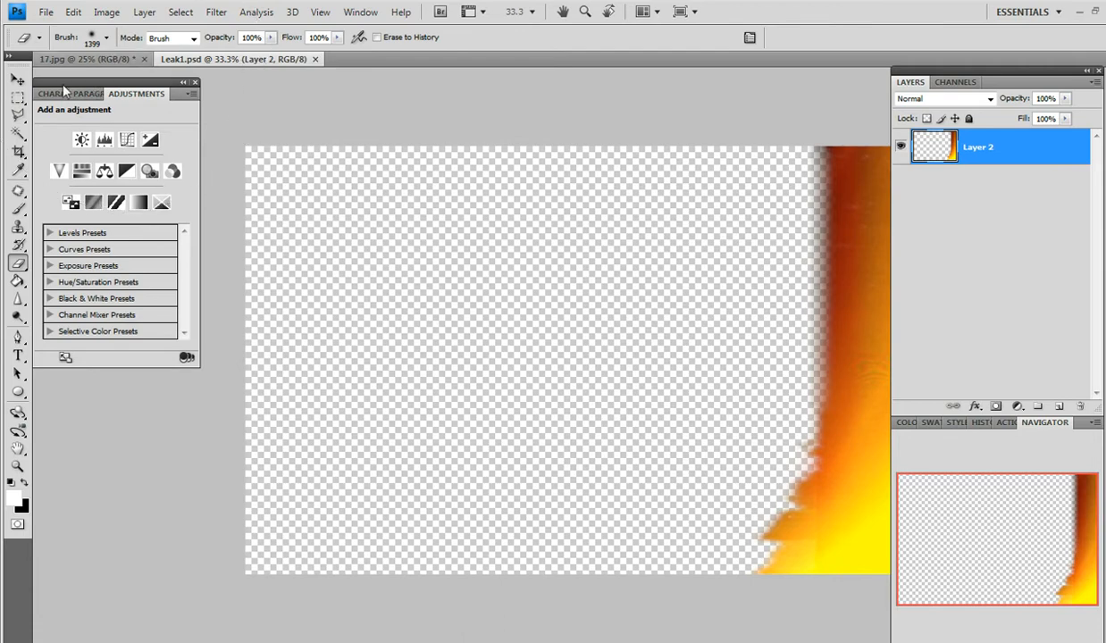
Step: Float Leak1.psd in its own window, copy its leak layer into the beach photo 17.jpg, and close Leak1.psd
left_click(17, 79)
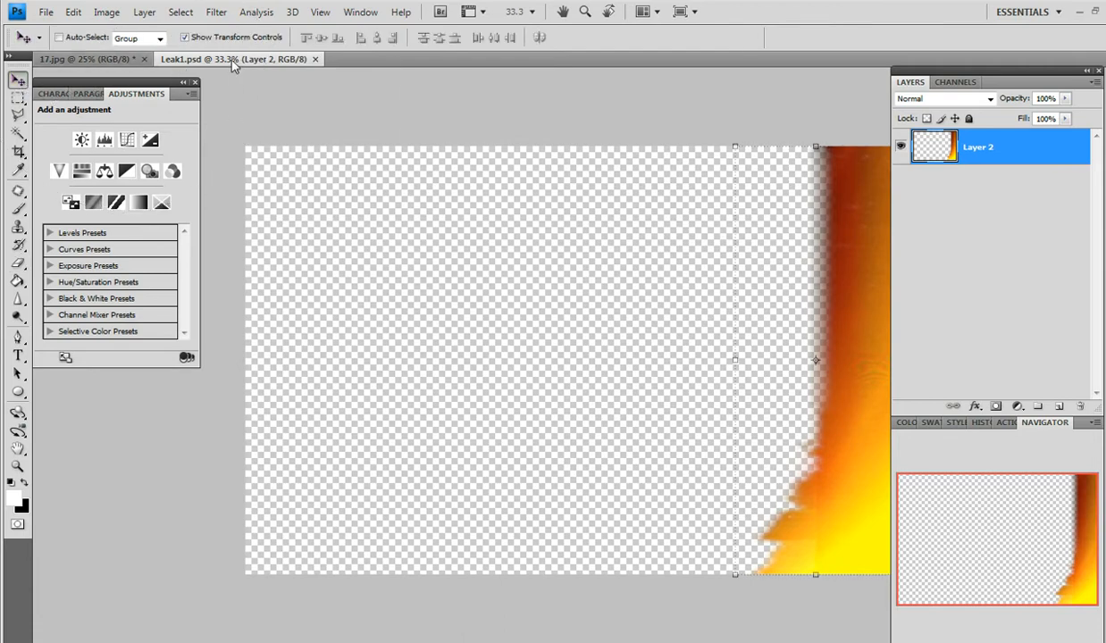
right_click(232, 66)
left_click(393, 128)
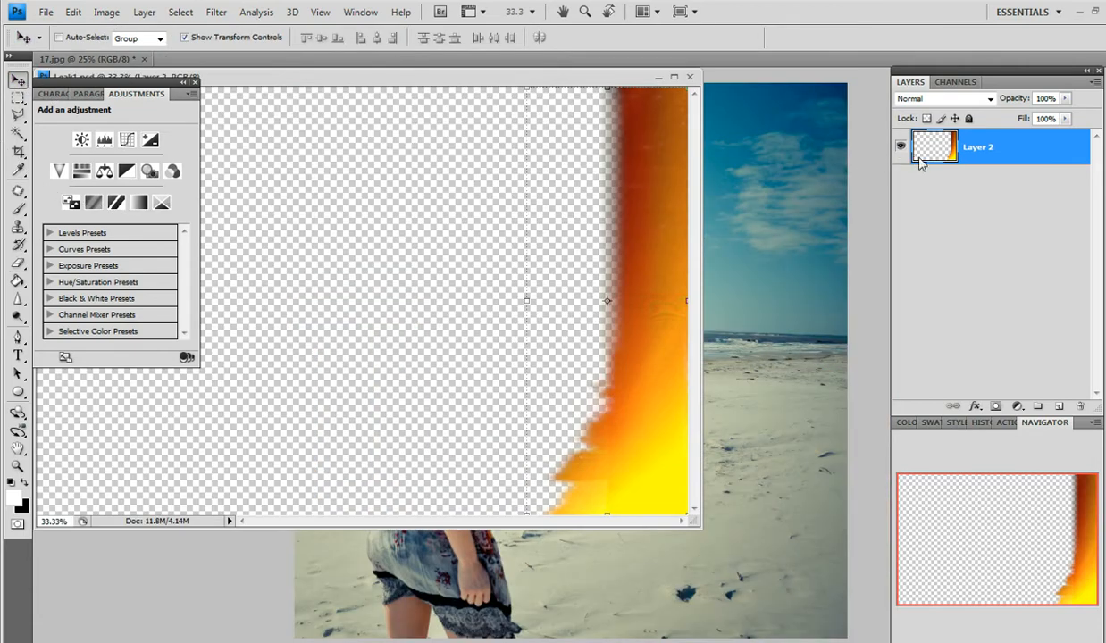
left_click_drag(972, 153, 807, 179)
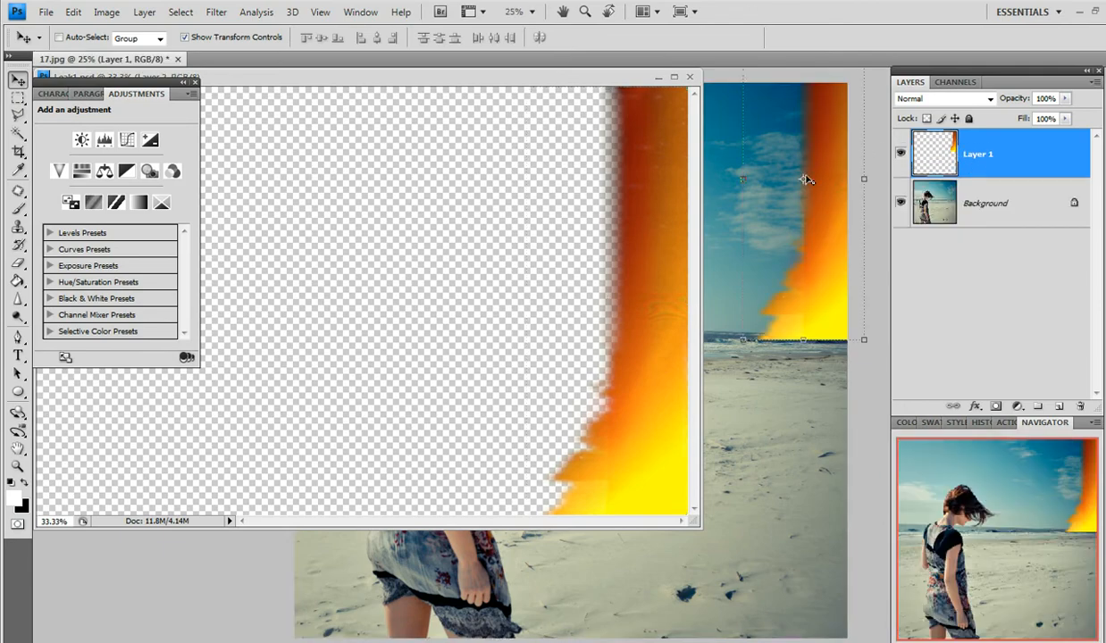
left_click(689, 76)
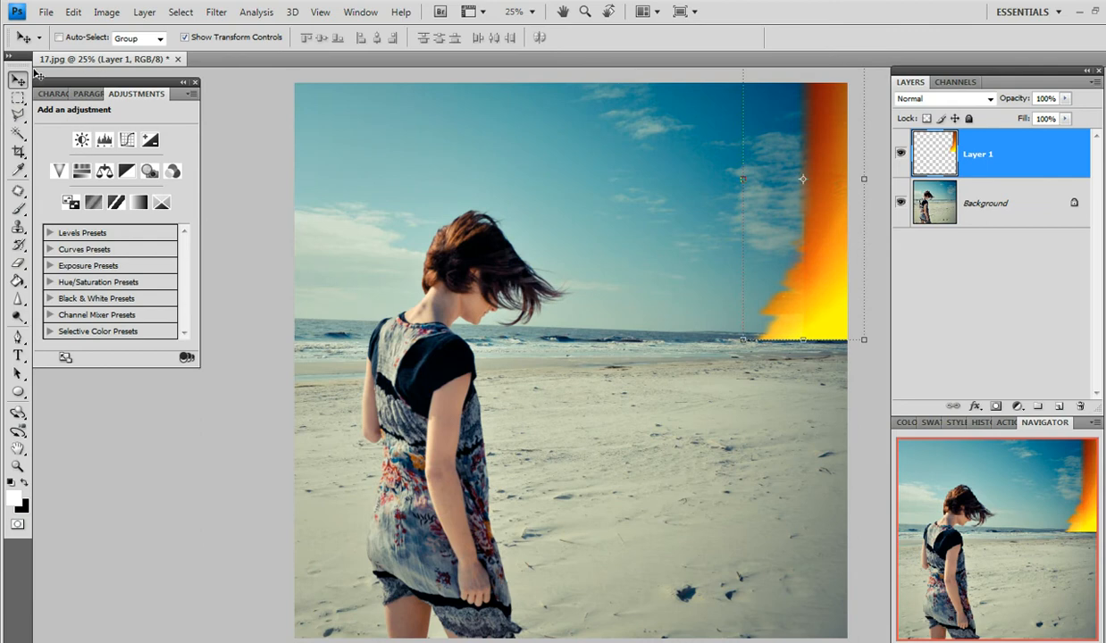
Step: Align the leak layer with the photo's upper-right corner and stretch it to 304.4% width and 173.1% height, covering the photo's full height
left_click_drag(804, 229, 789, 290)
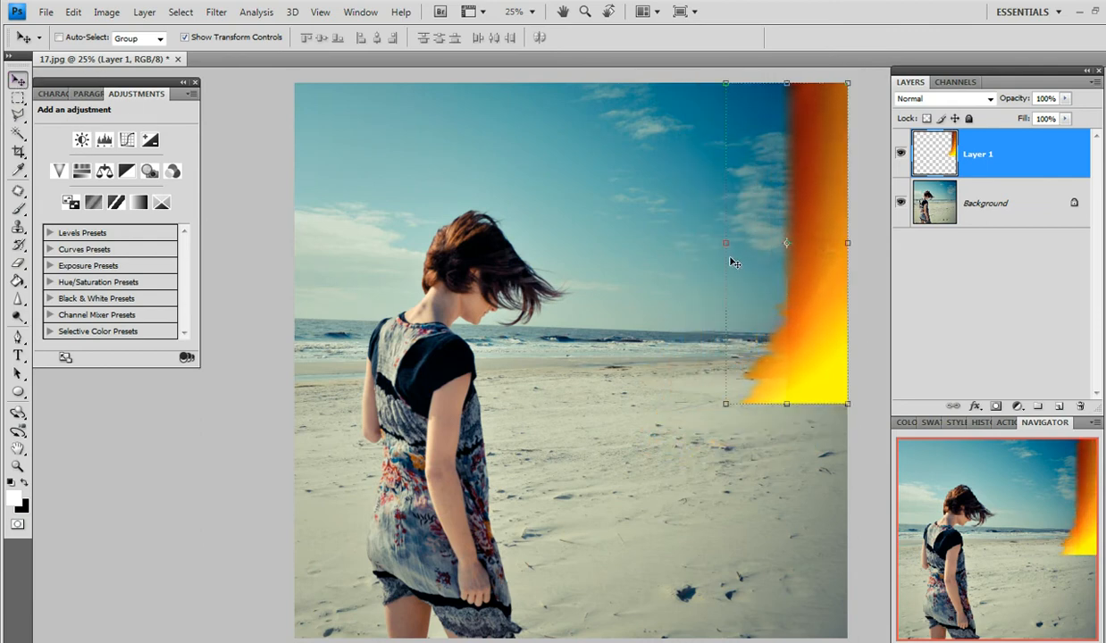
key("ctrl+t")
mouse_move(725, 243)
left_mouse_down()
mouse_move(510, 243)
mouse_move(744, 243)
left_mouse_up()
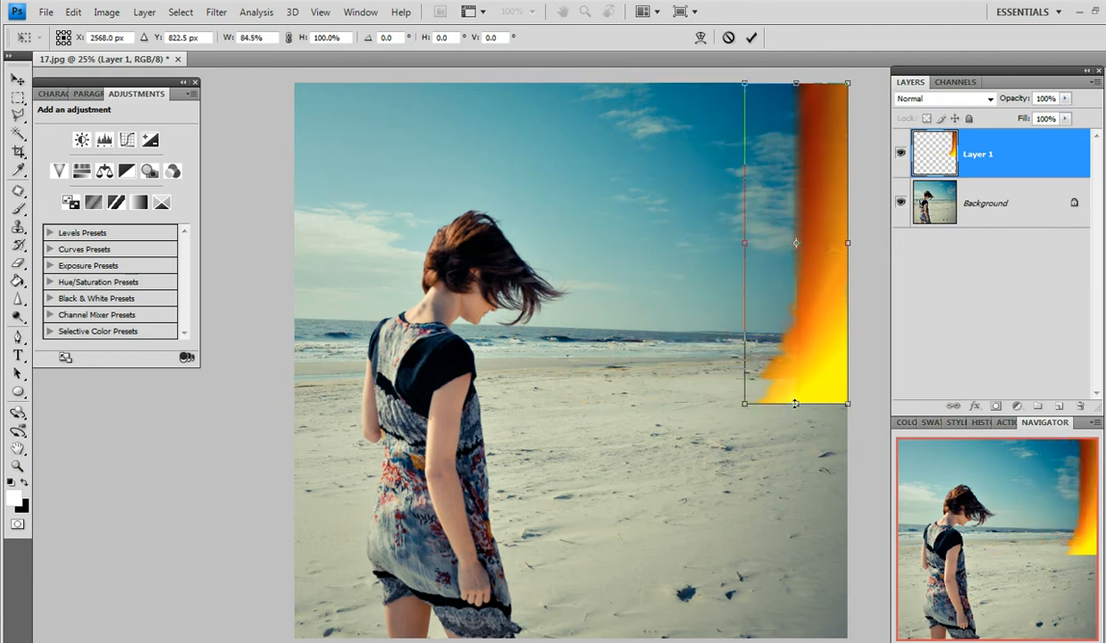
left_click_drag(795, 404, 796, 637)
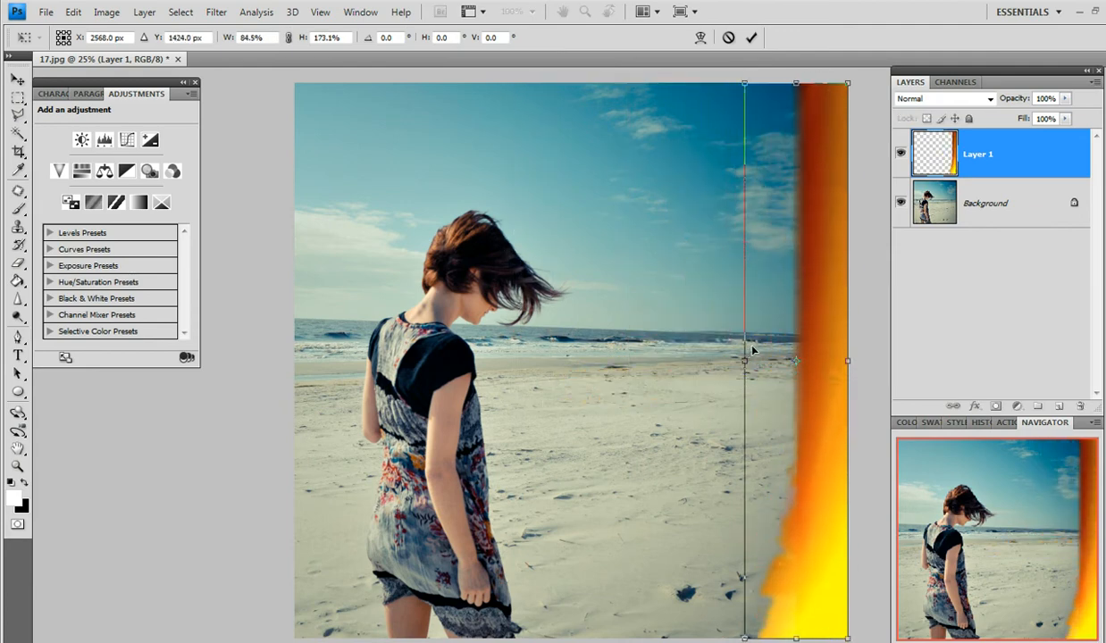
left_click_drag(752, 351, 478, 290)
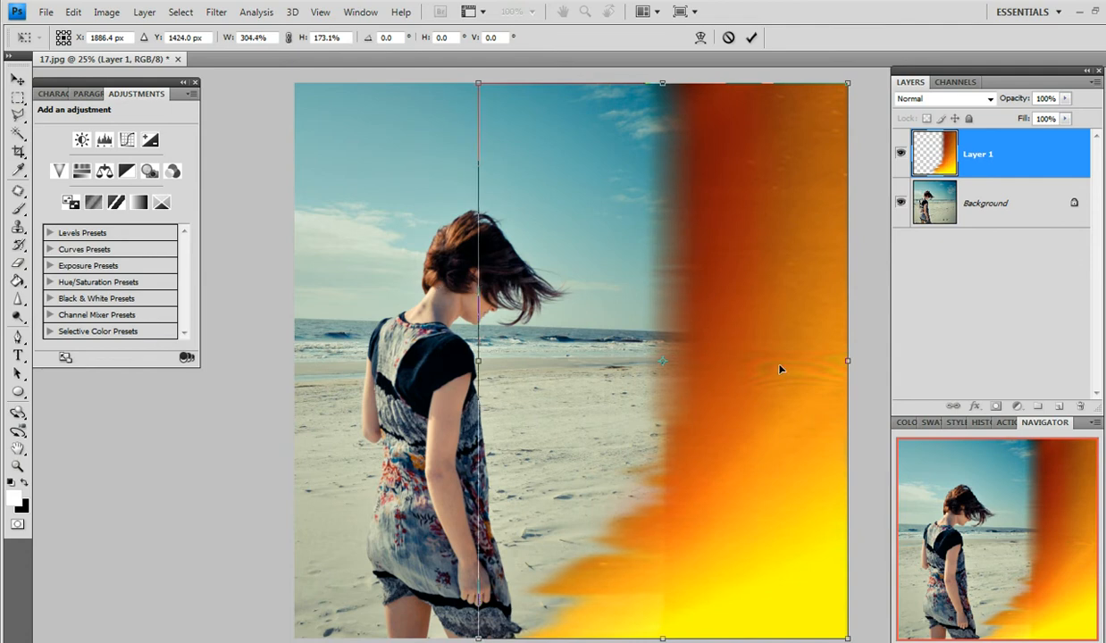
key("Return")
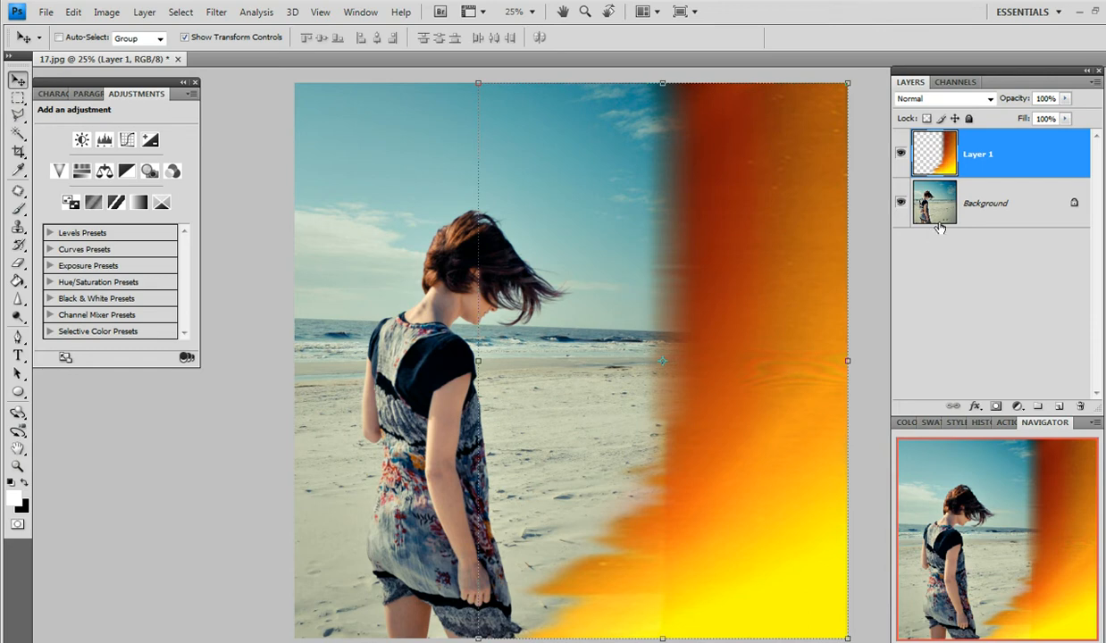
Step: Try Soft Light, Overlay and Vivid Light blending on the leak layer
left_click(989, 99)
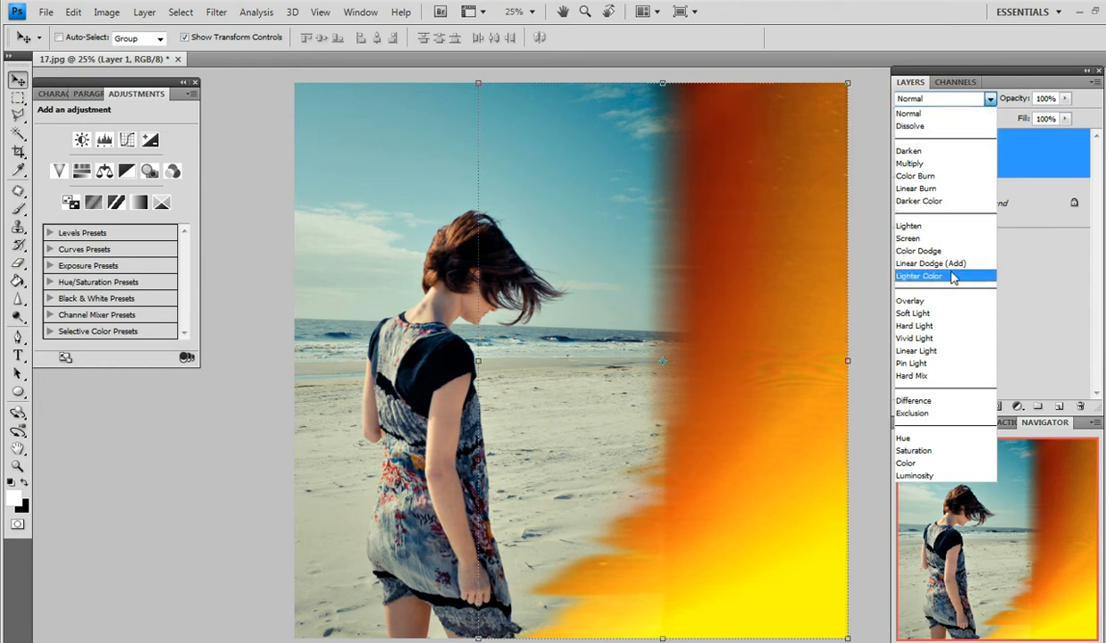
left_click(948, 316)
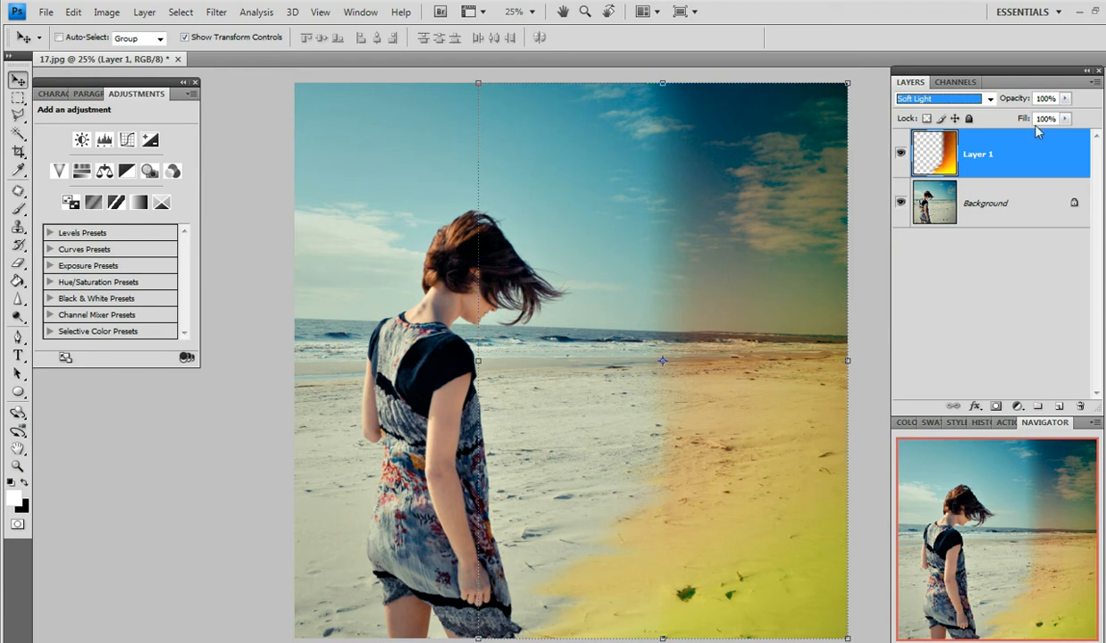
left_click(992, 102)
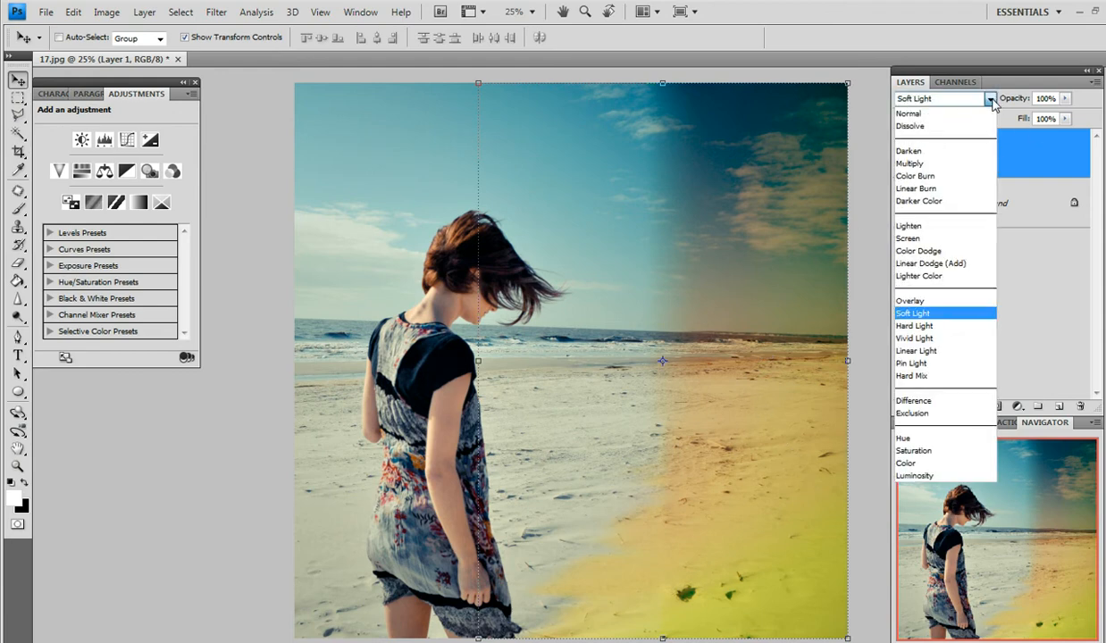
left_click(971, 302)
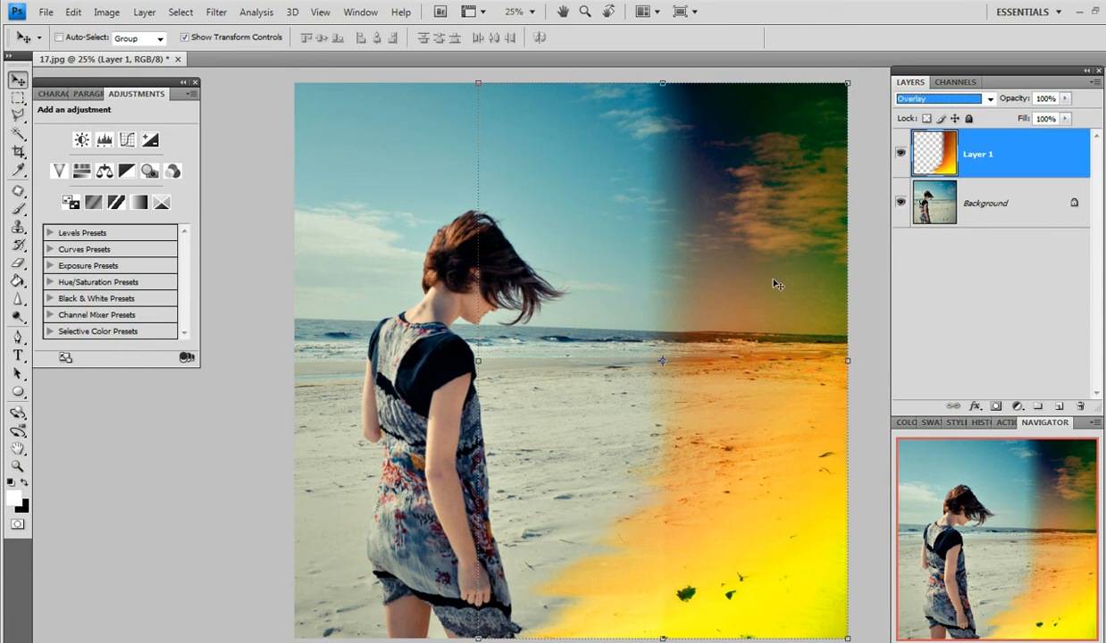
left_click(989, 100)
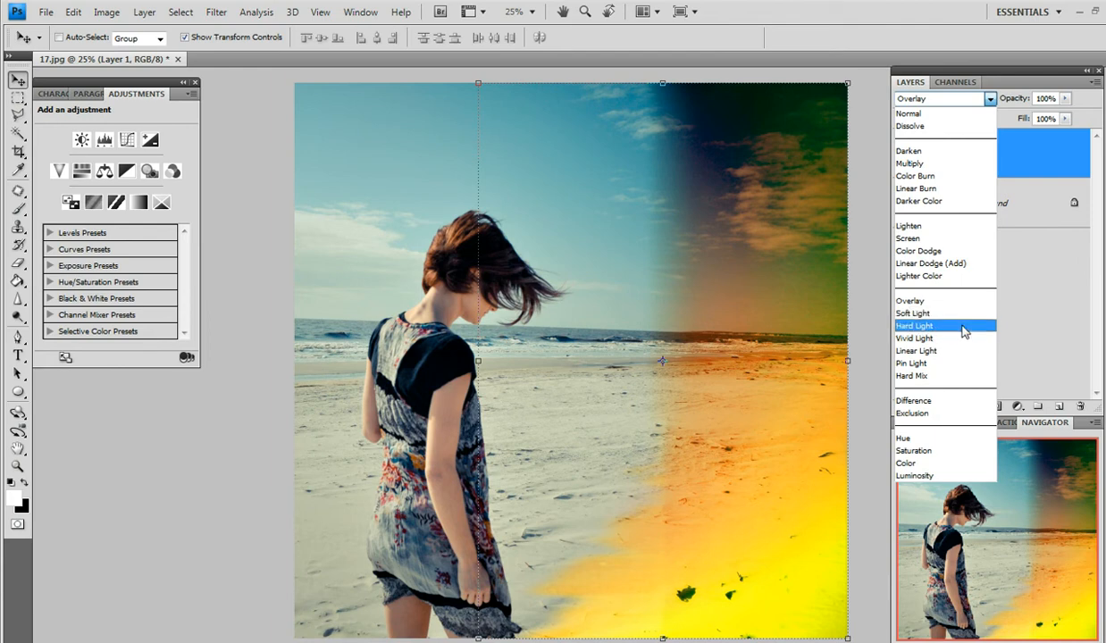
left_click(915, 338)
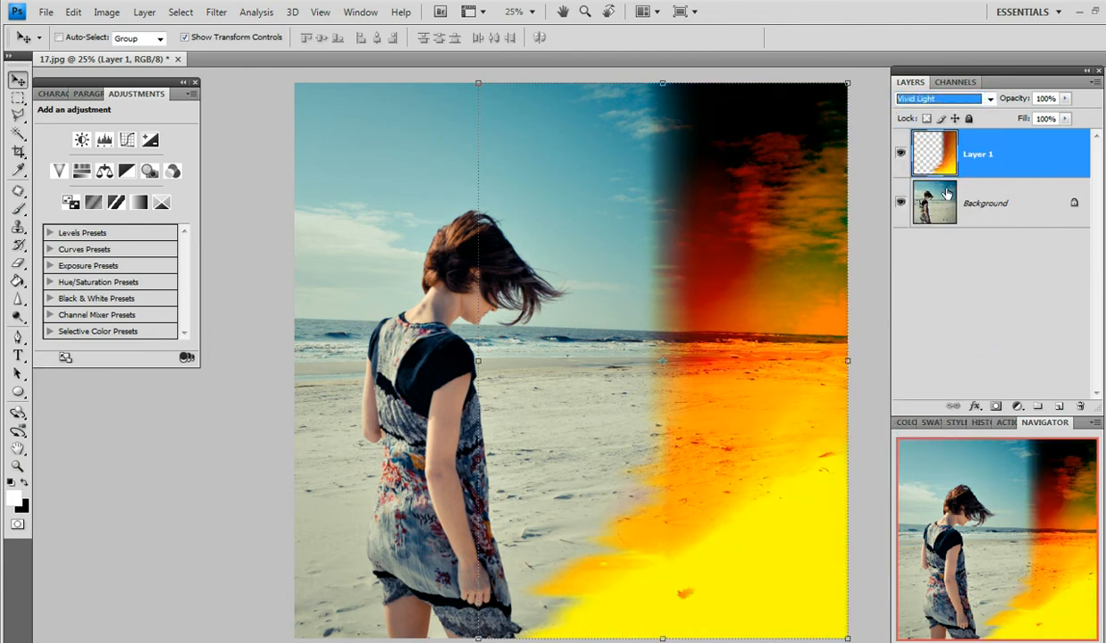
Step: Set the leak layer to Lighten blending at 100% opacity and stretch its left edge over the woman to 128.4% width
left_click(990, 99)
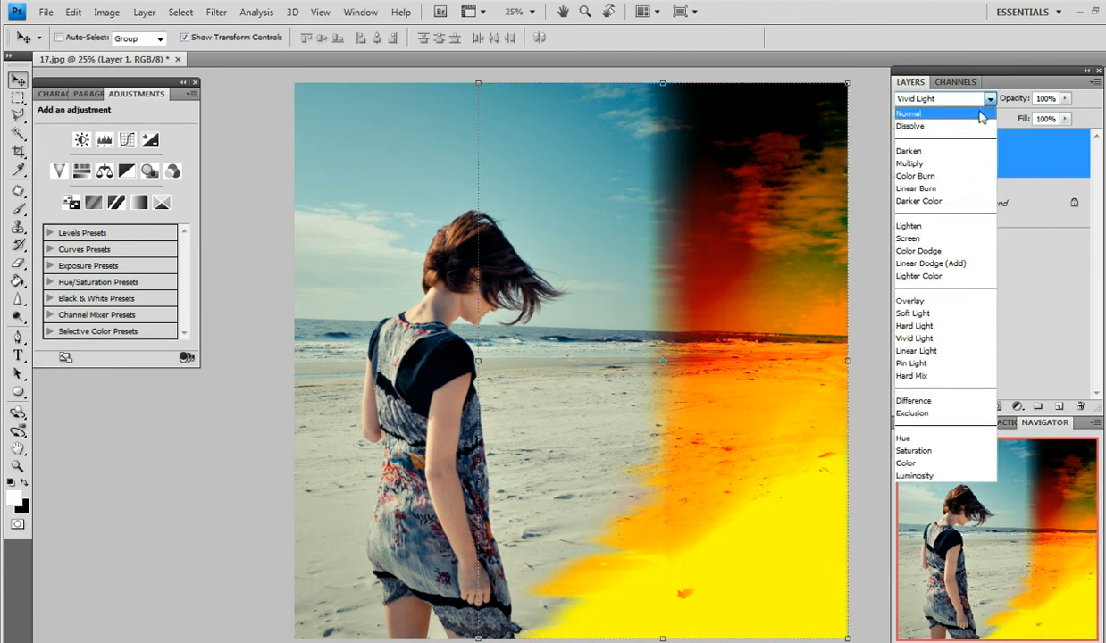
left_click(950, 229)
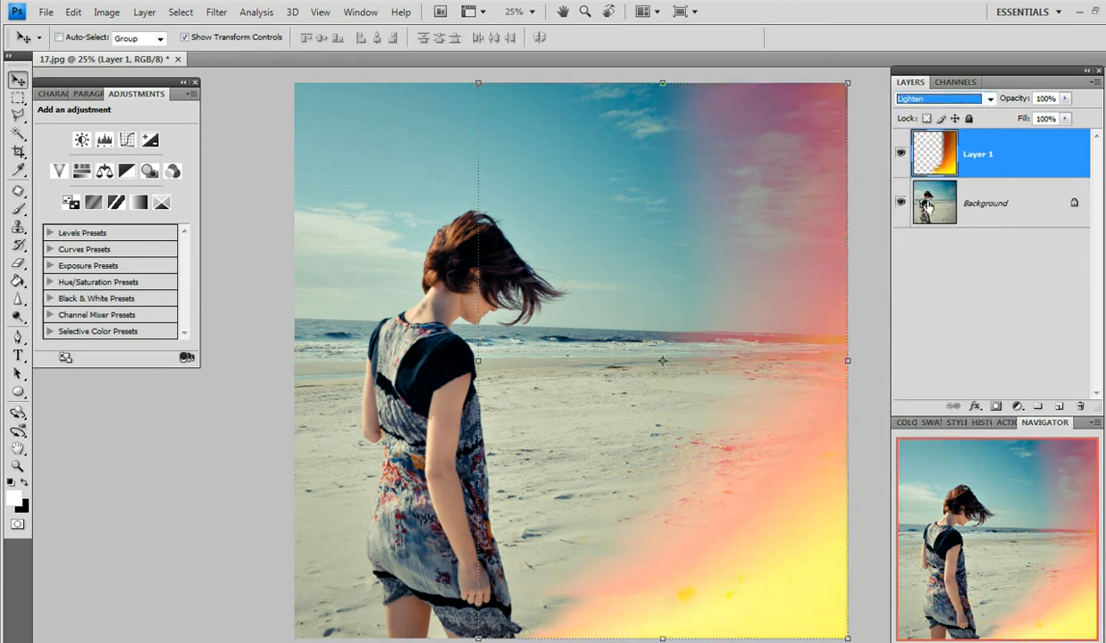
left_click_drag(480, 362, 250, 356)
left_click_drag(319, 360, 375, 364)
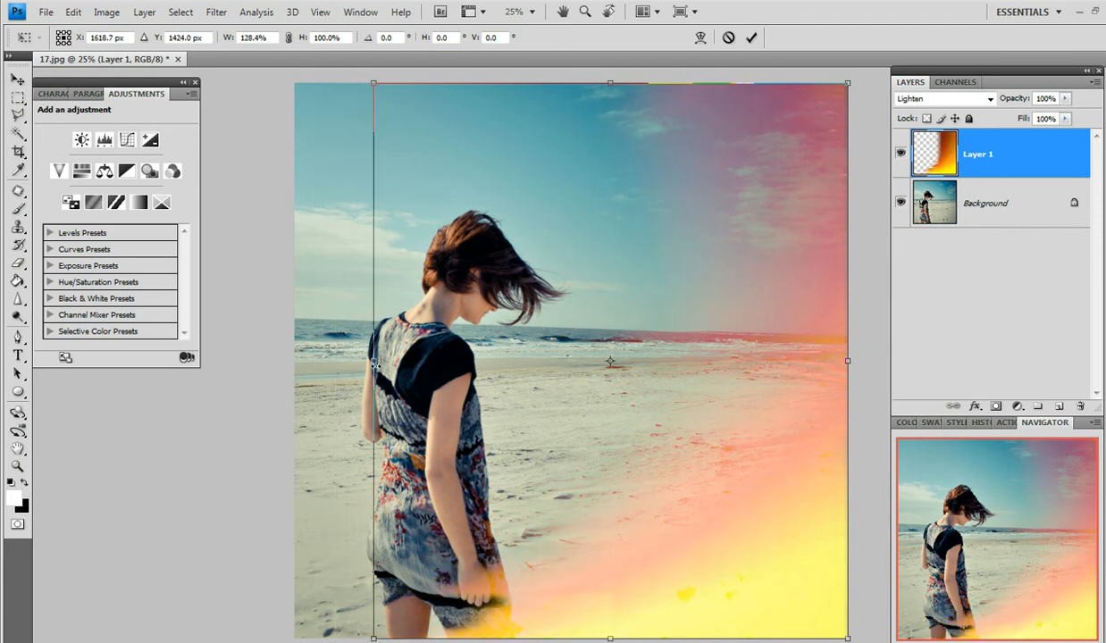
key("Return")
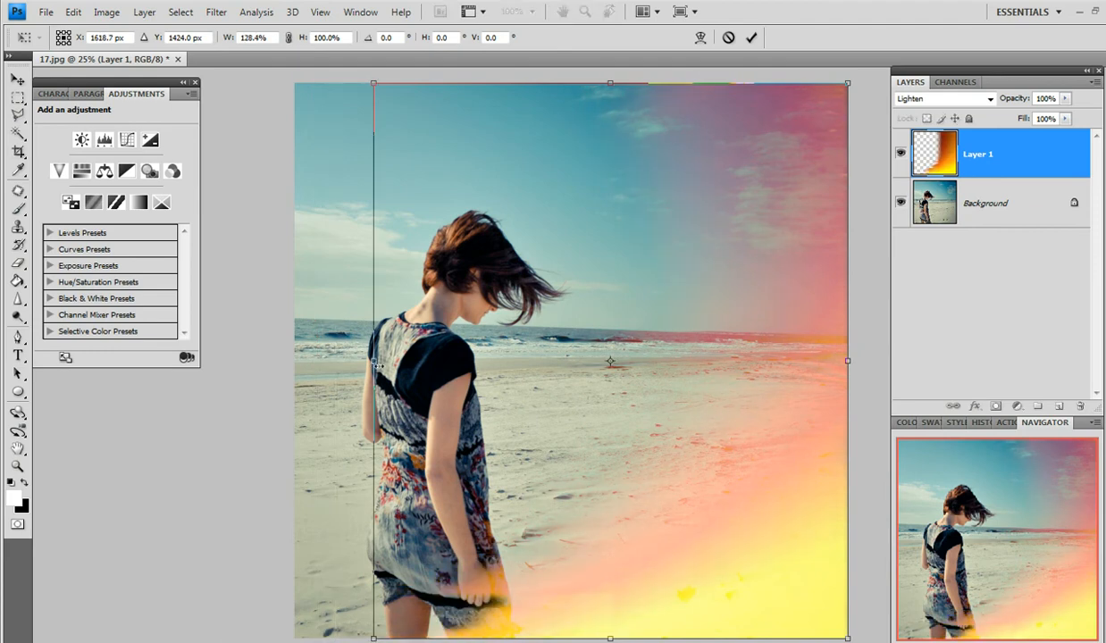
left_click(1065, 99)
left_click_drag(1060, 117, 1093, 132)
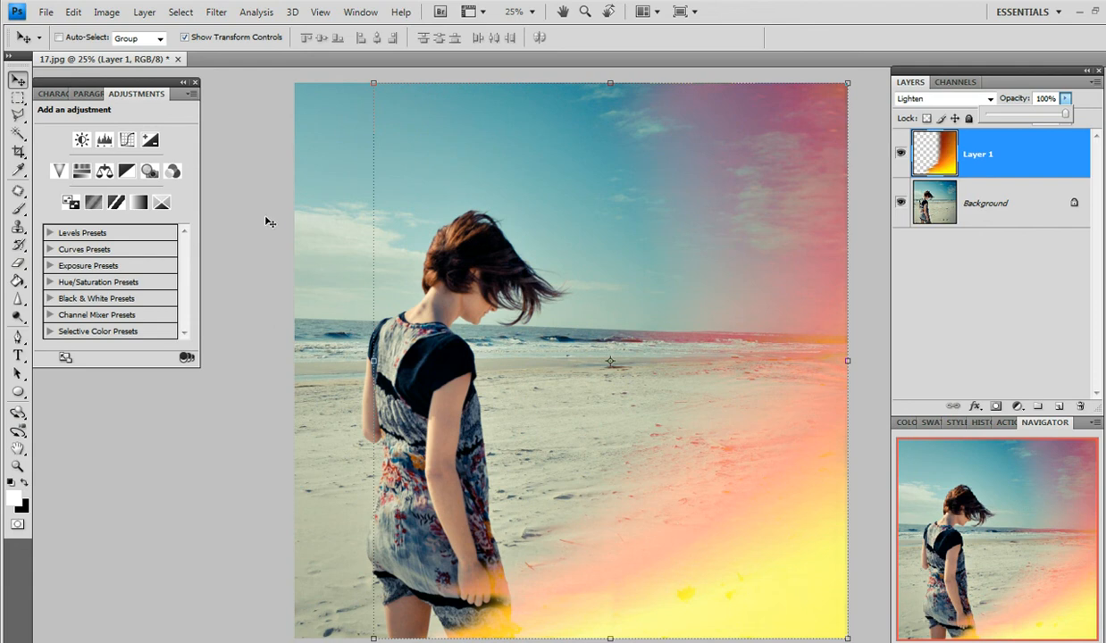
Step: Add a Solid Color fill layer above the leak layer in bright blue, 283bf6
left_click(148, 19)
left_click(146, 14)
mouse_move(307, 134)
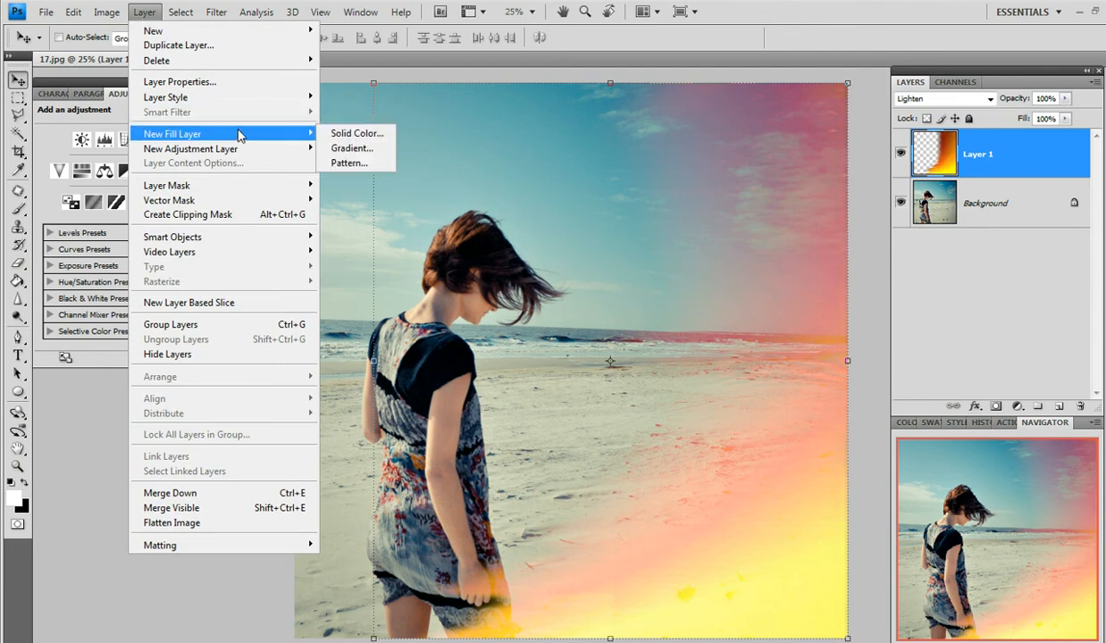
left_click(355, 133)
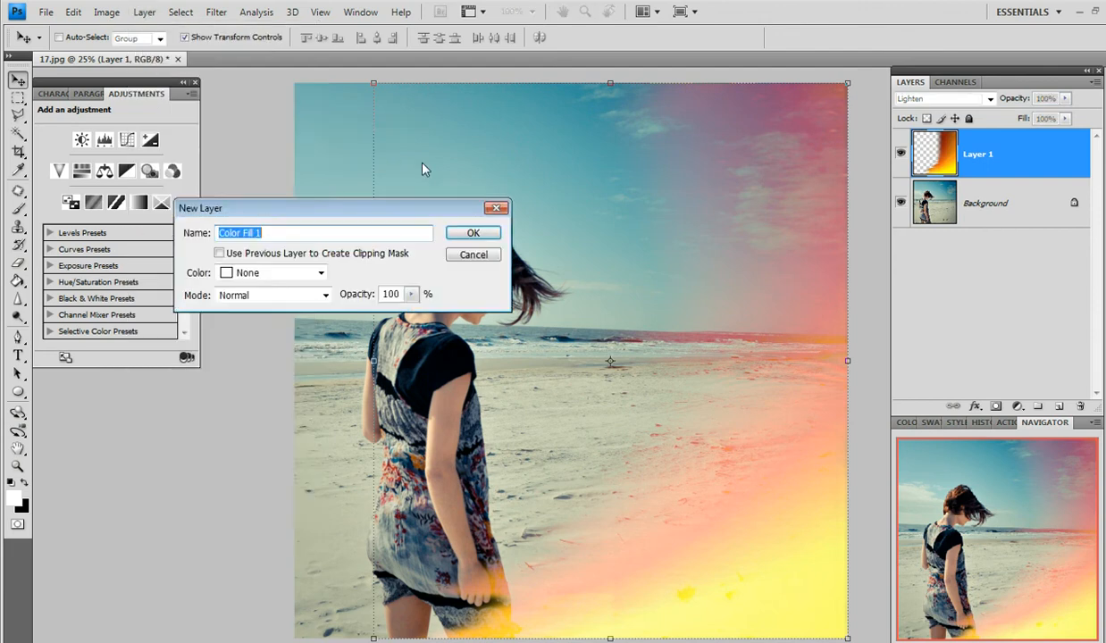
left_click(491, 238)
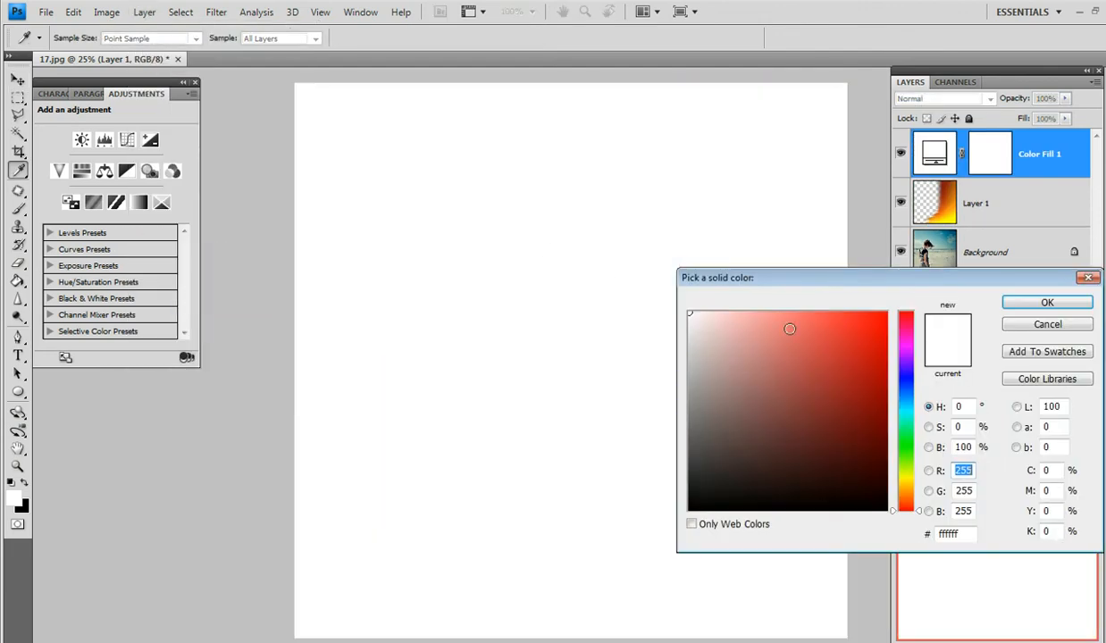
left_click(905, 382)
left_click_drag(853, 358, 855, 319)
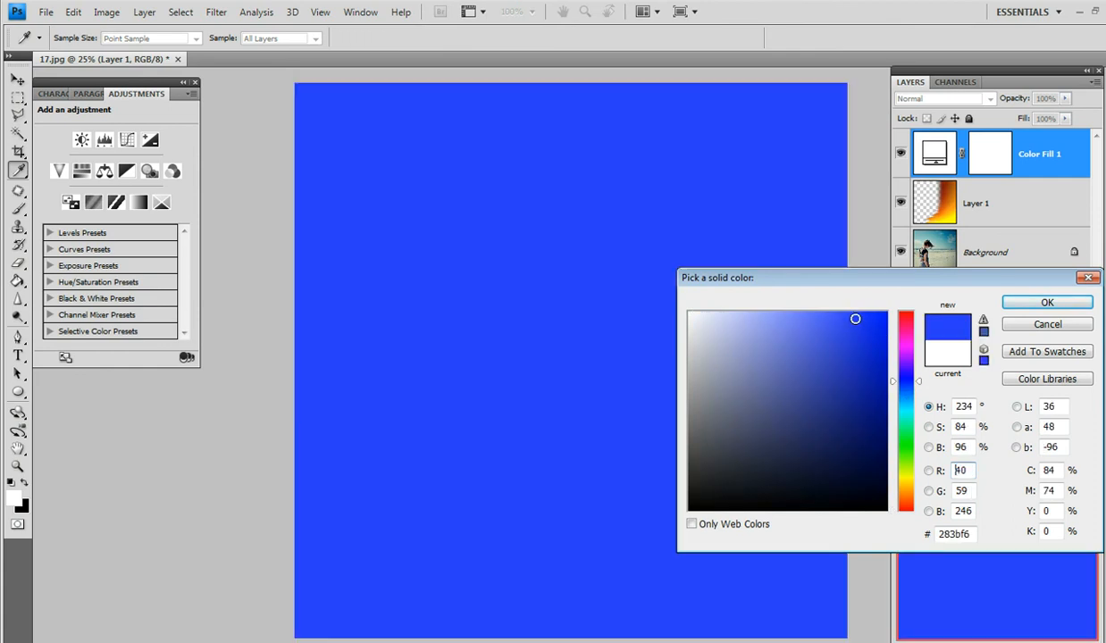
left_click(1012, 304)
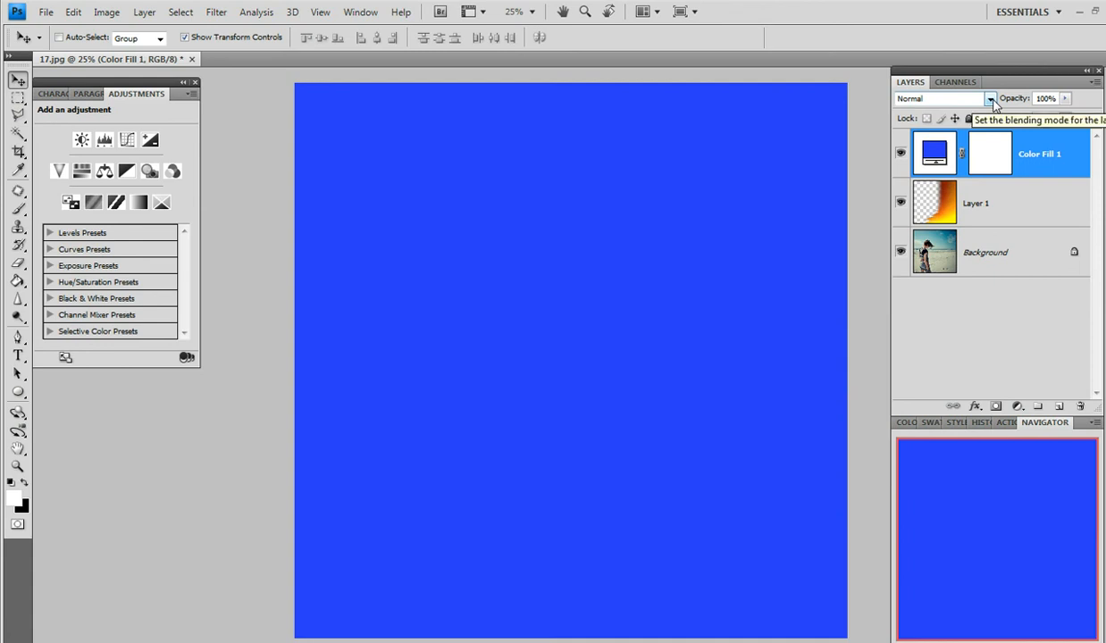
Step: Set the blue fill layer to Screen blending at 24% opacity
left_click(960, 100)
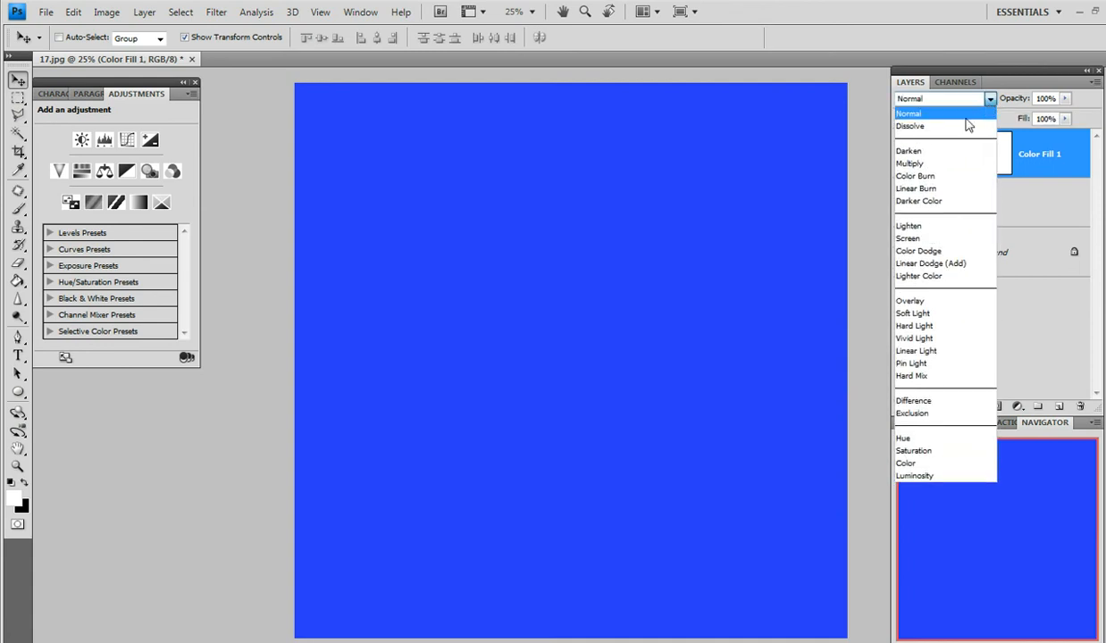
left_click(952, 240)
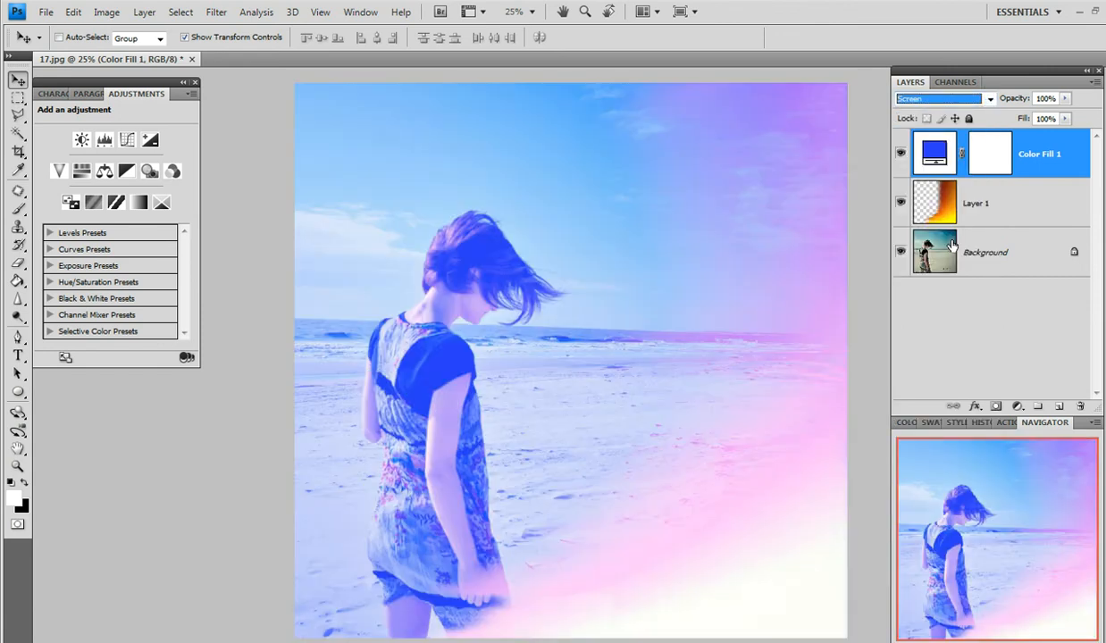
left_click(1064, 99)
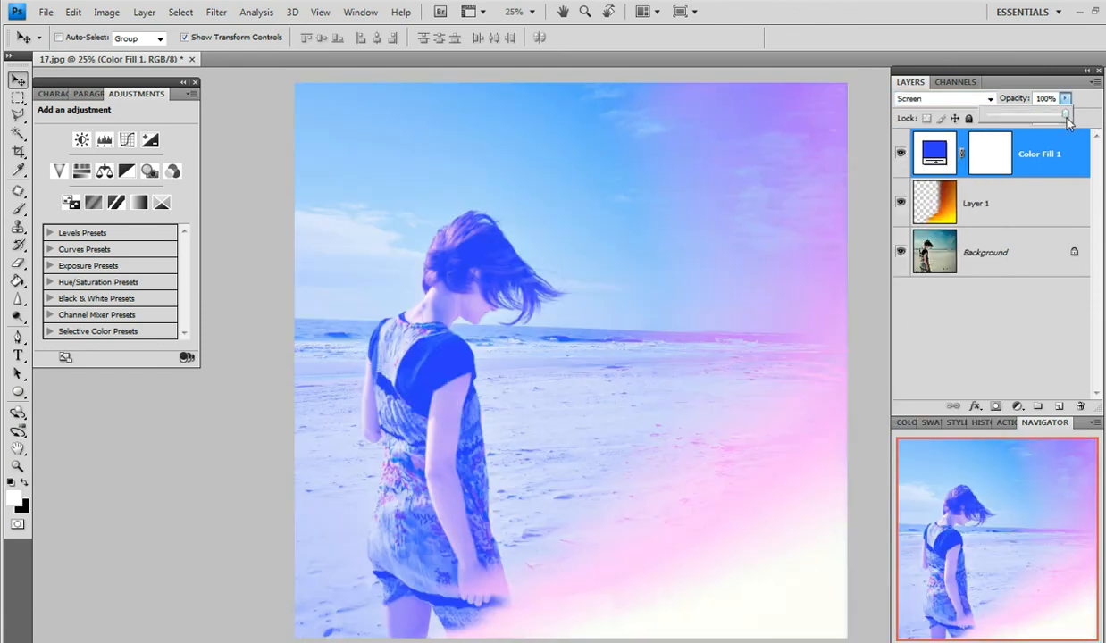
left_click_drag(1036, 117, 1005, 128)
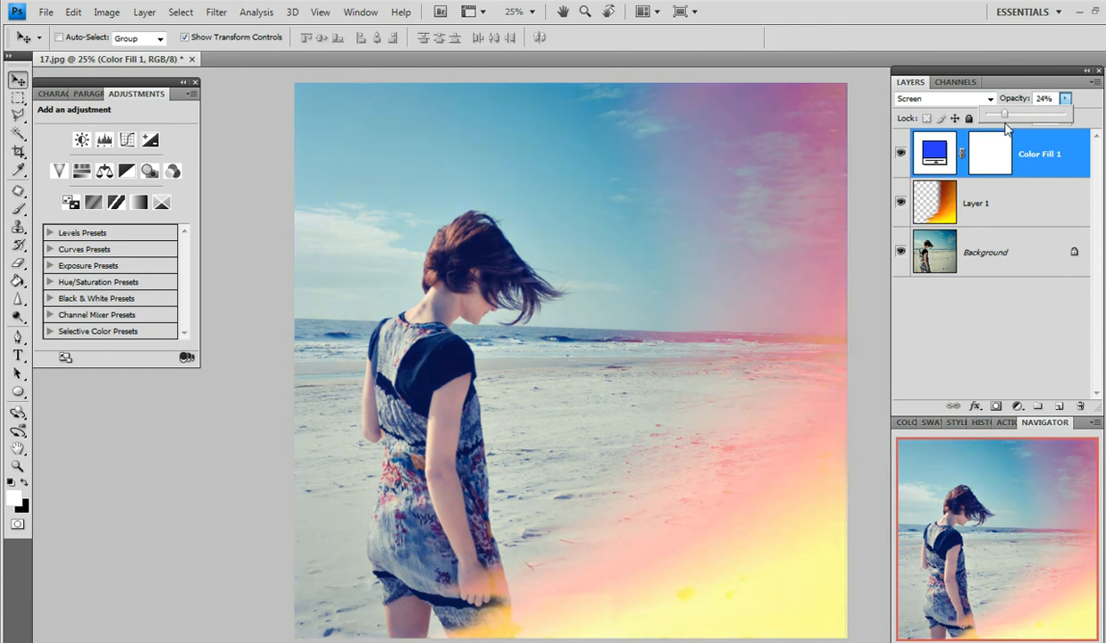